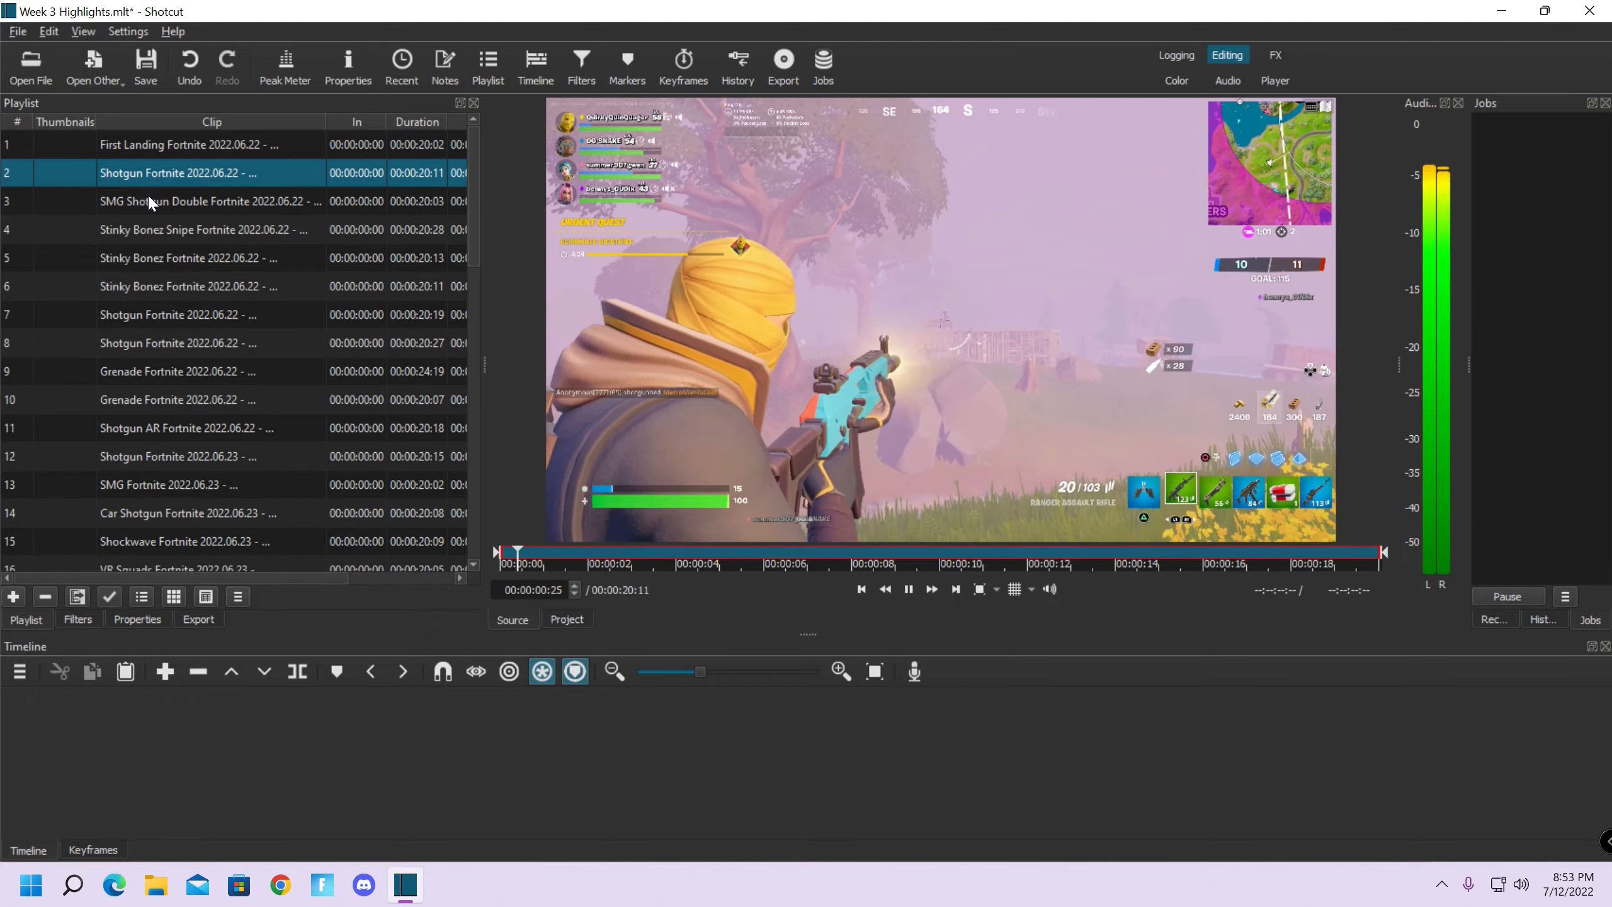
# Preview the opening playlist clips and place the First Landing clip at the start of video track V1
pyautogui.doubleClick(149, 200)
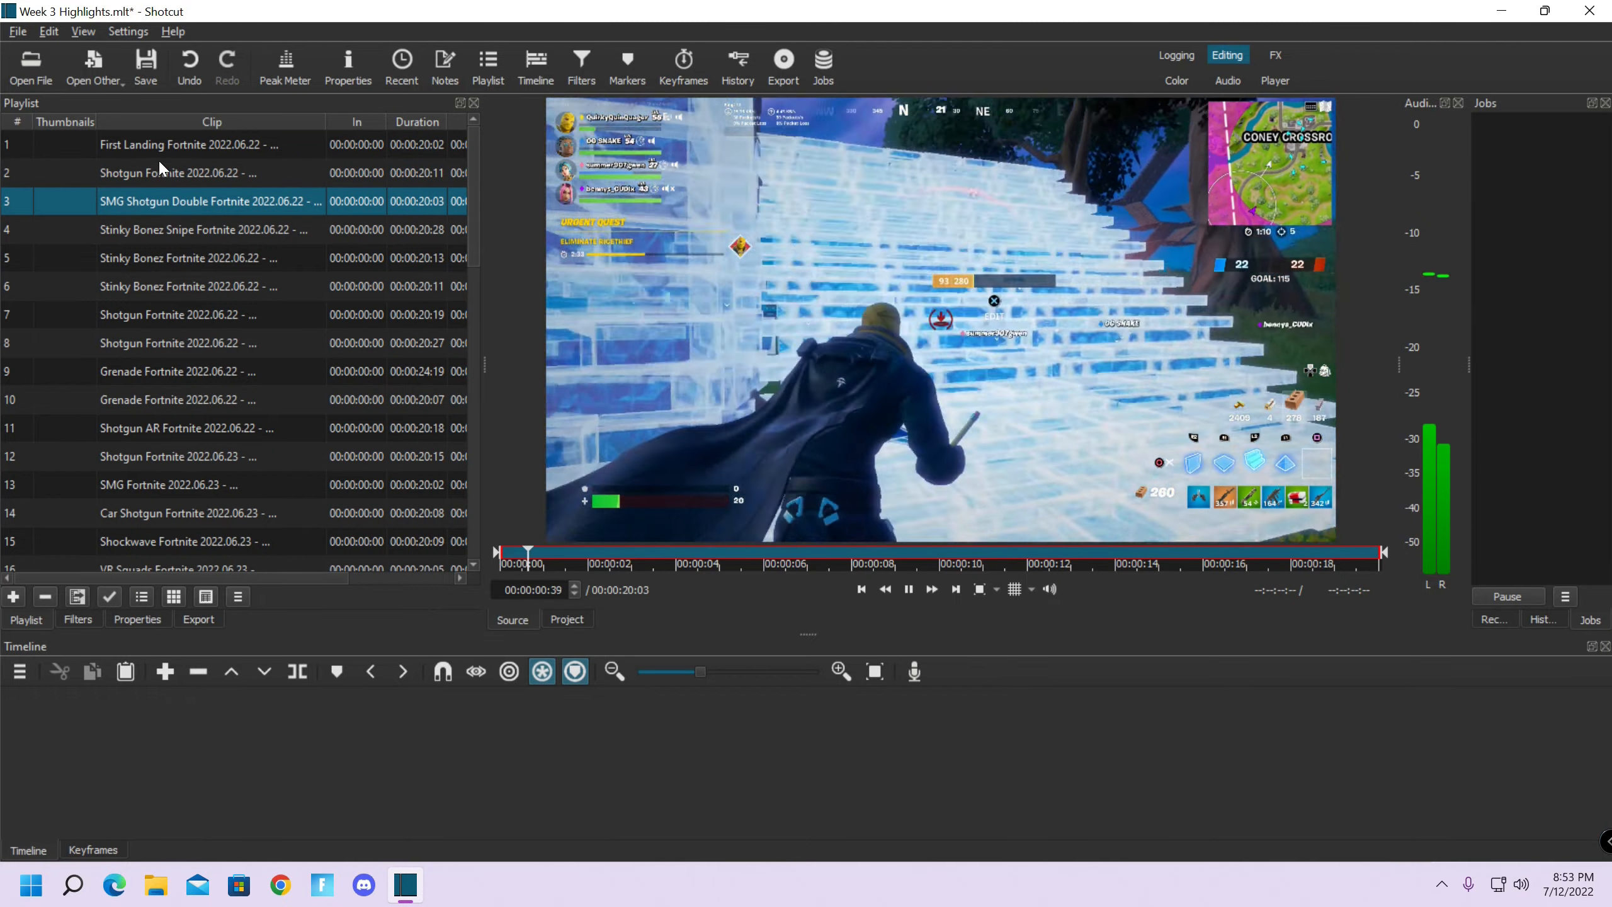
pyautogui.doubleClick(161, 145)
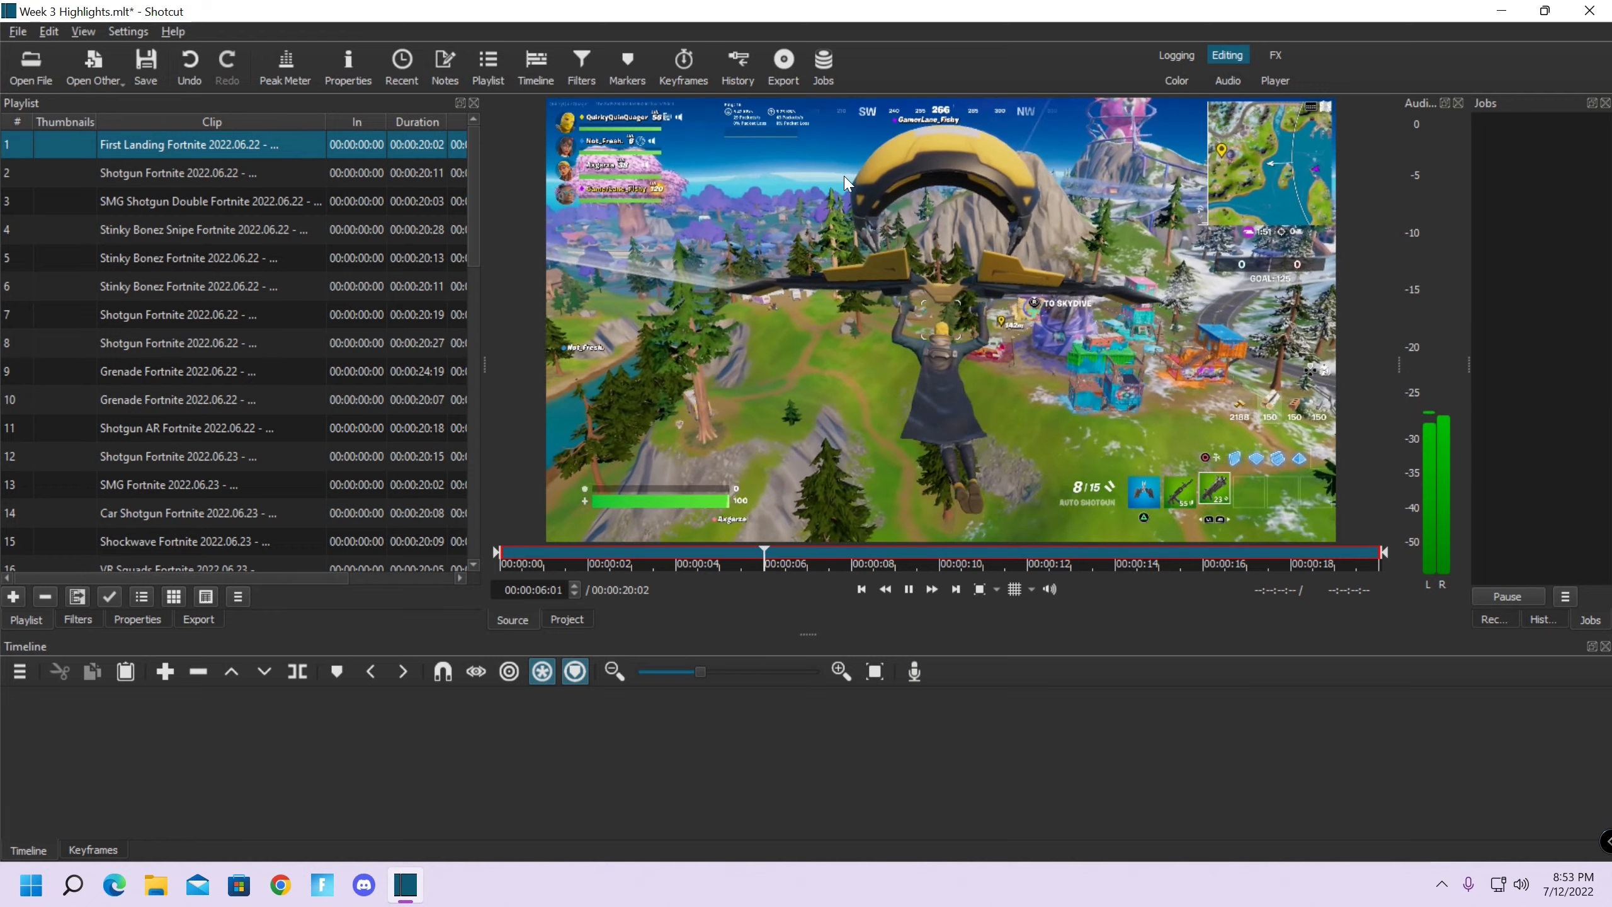
pyautogui.moveTo(837, 202); pyautogui.dragTo(704, 732)
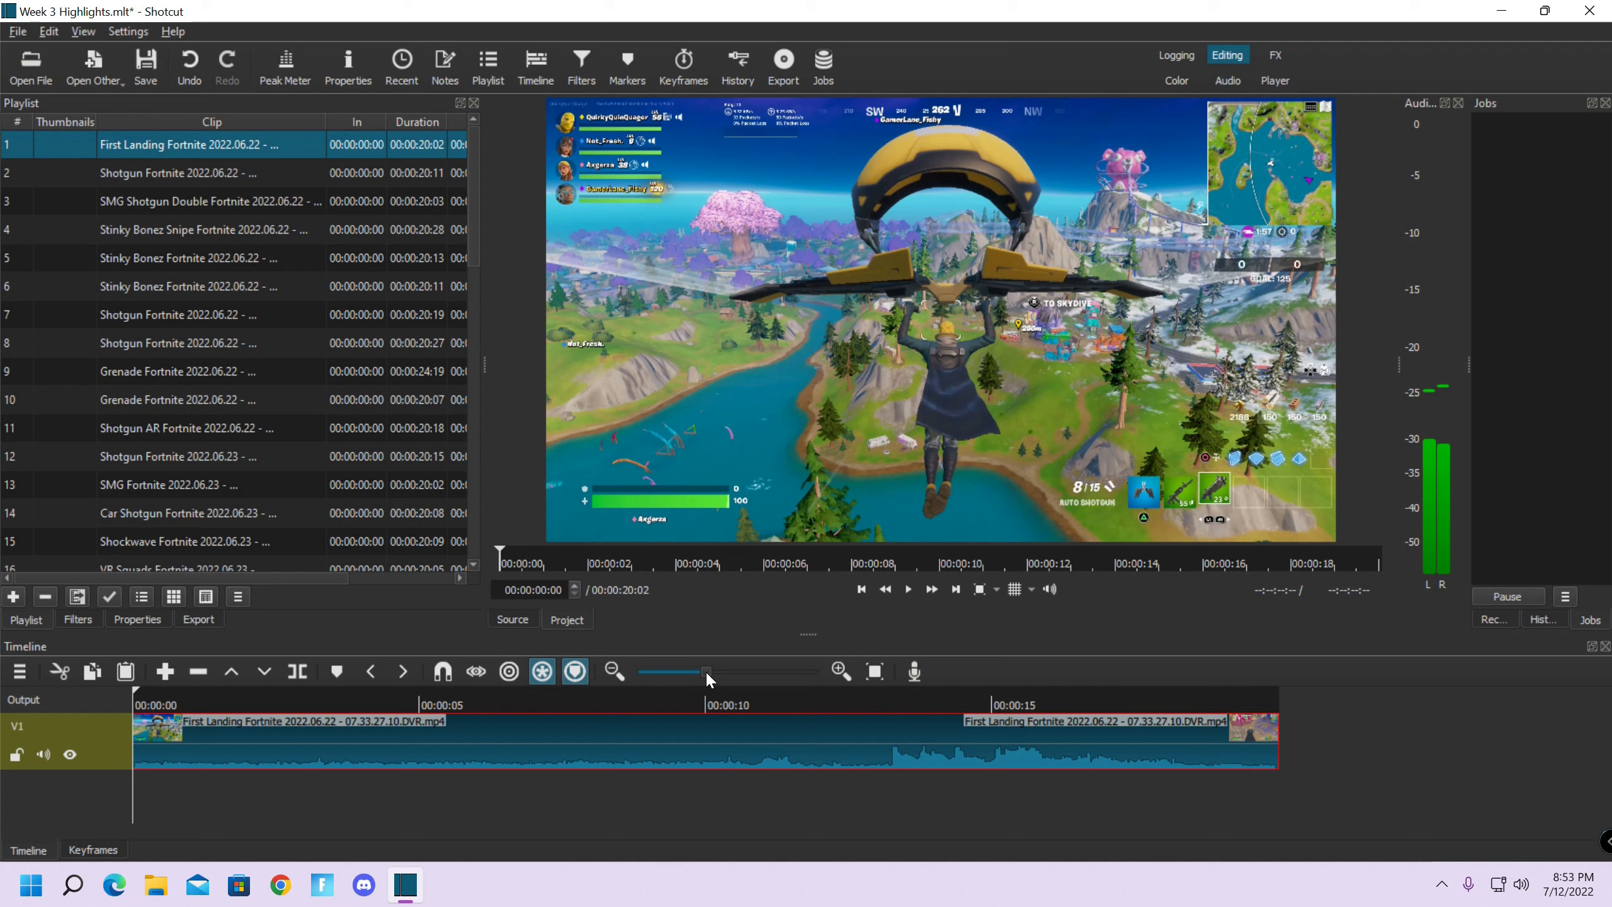
pyautogui.moveTo(714, 671); pyautogui.dragTo(717, 669)
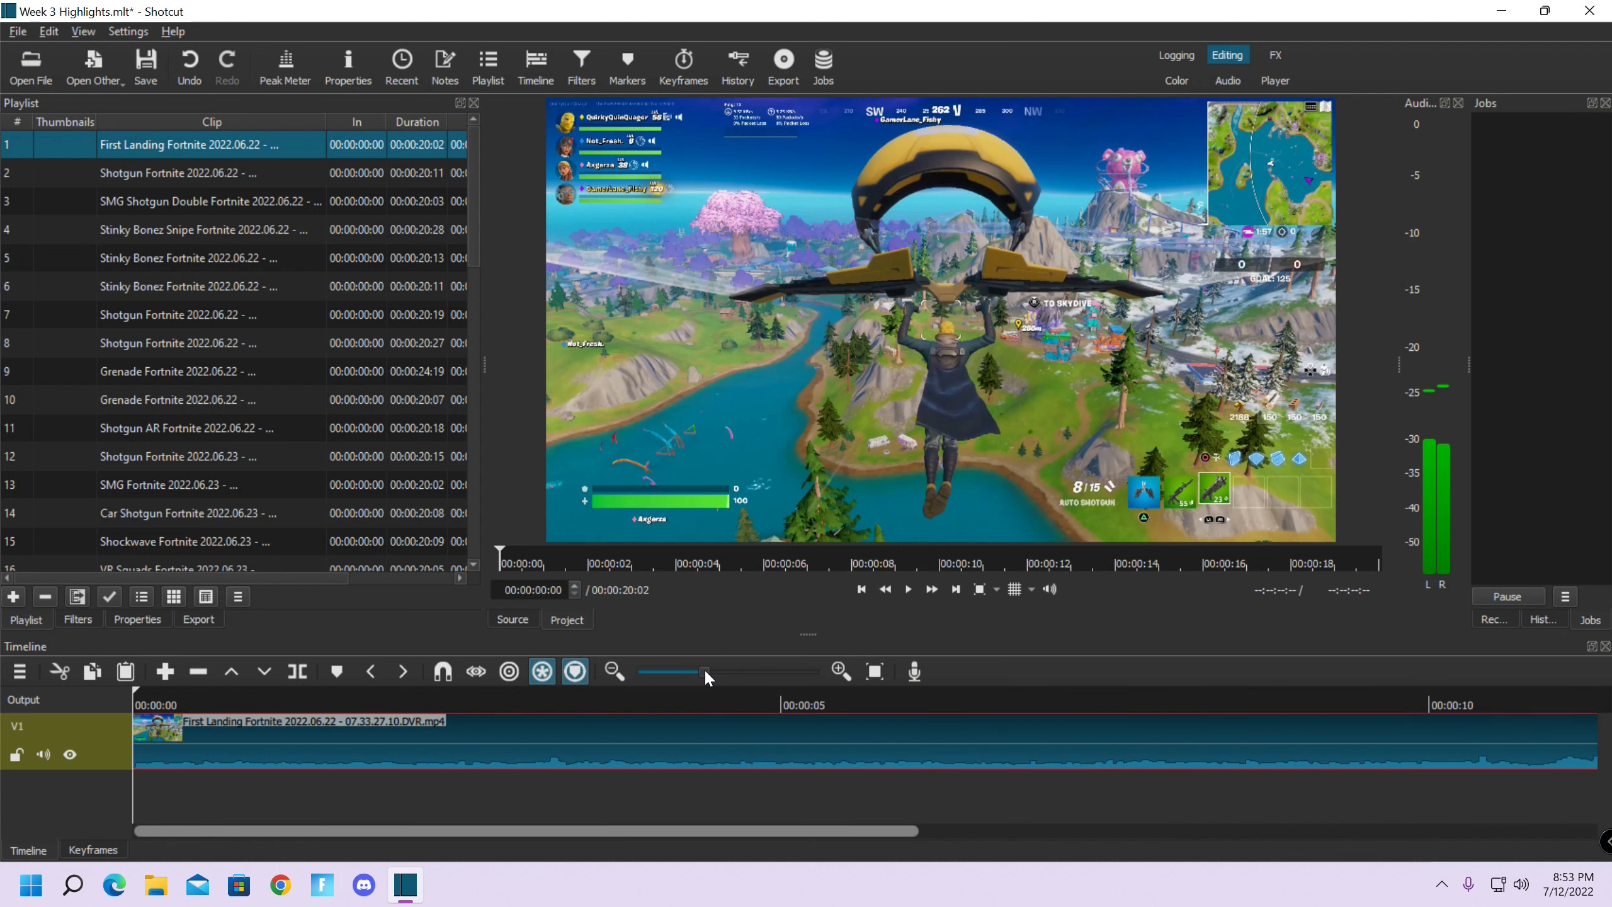
pyautogui.moveTo(704, 668); pyautogui.dragTo(700, 668)
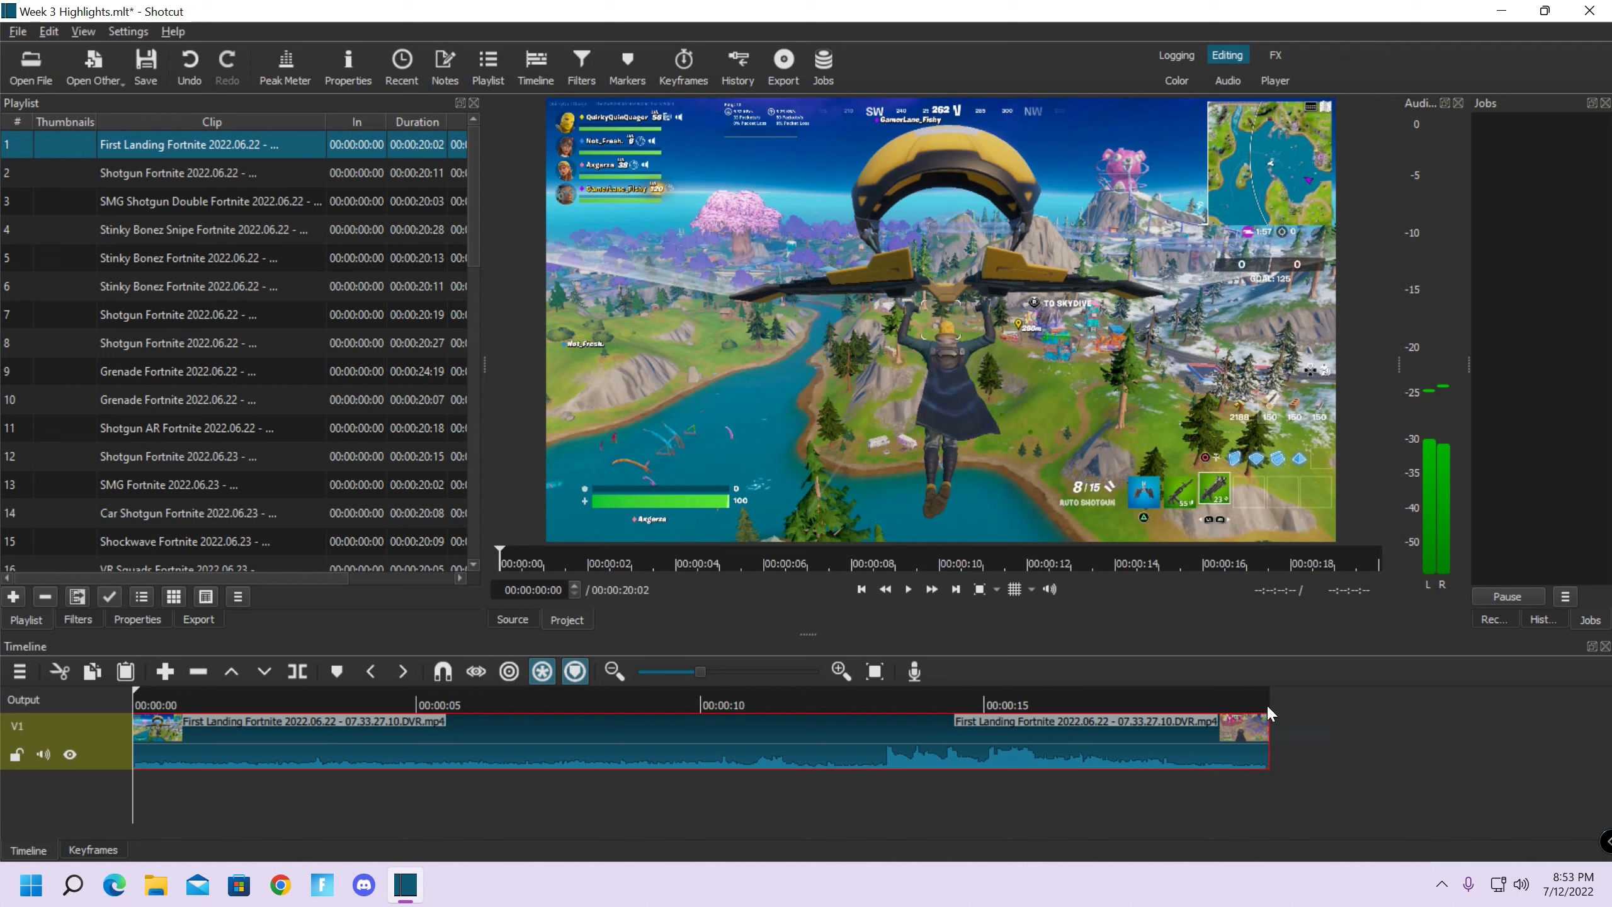
# Move the First Landing clip along track V1 so that it starts at 00:00:05:00
pyautogui.click(1269, 698)
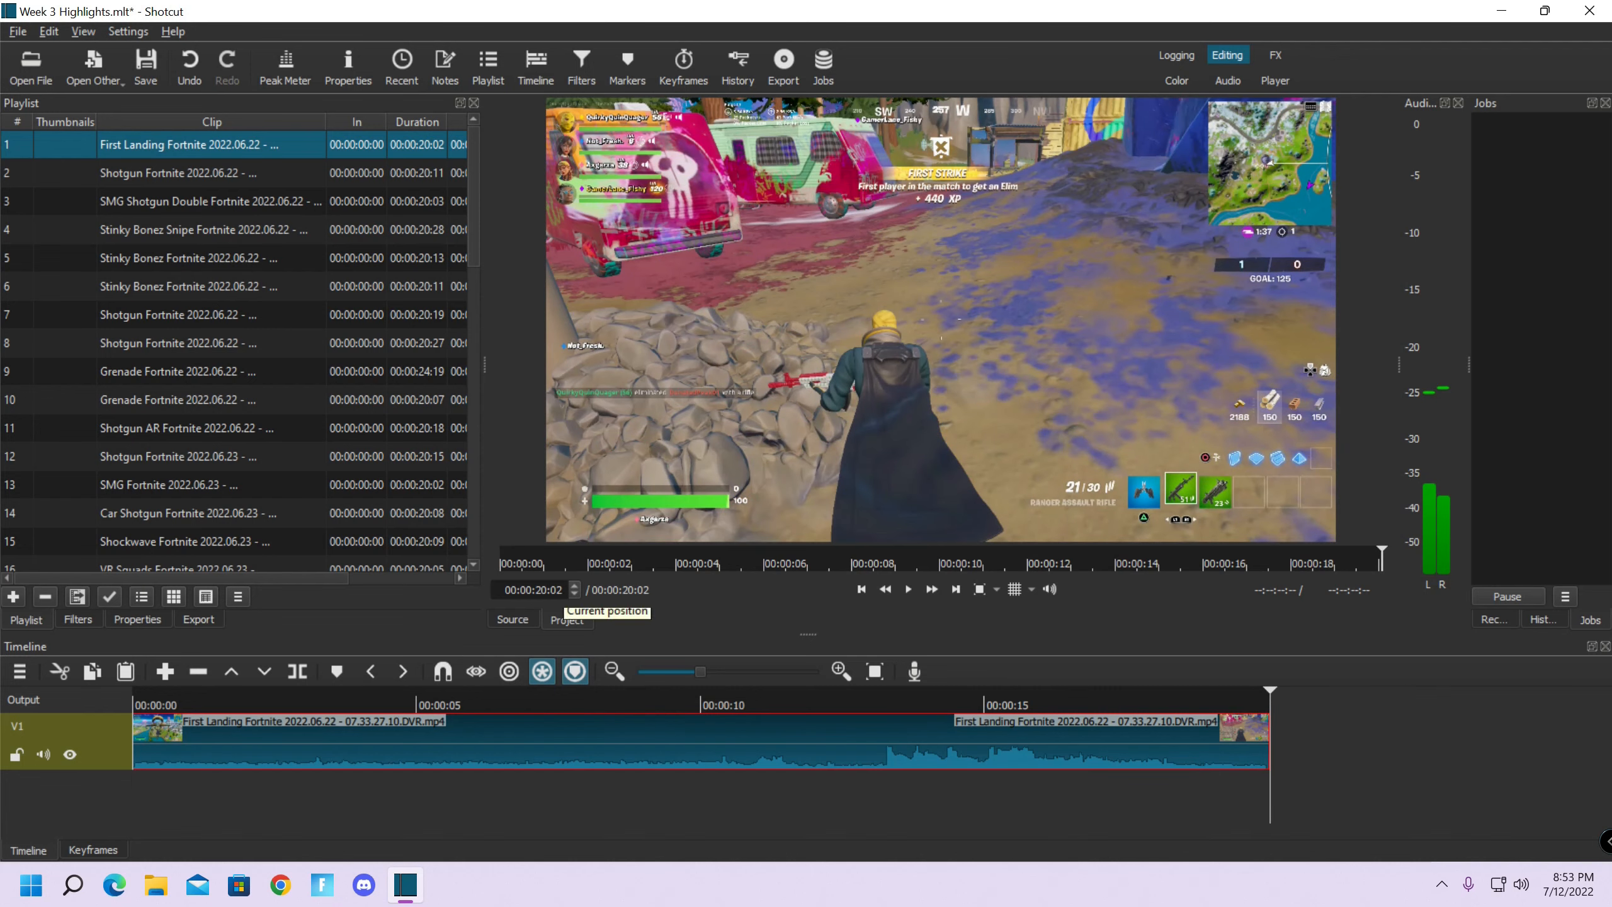
pyautogui.moveTo(210, 746); pyautogui.dragTo(509, 739)
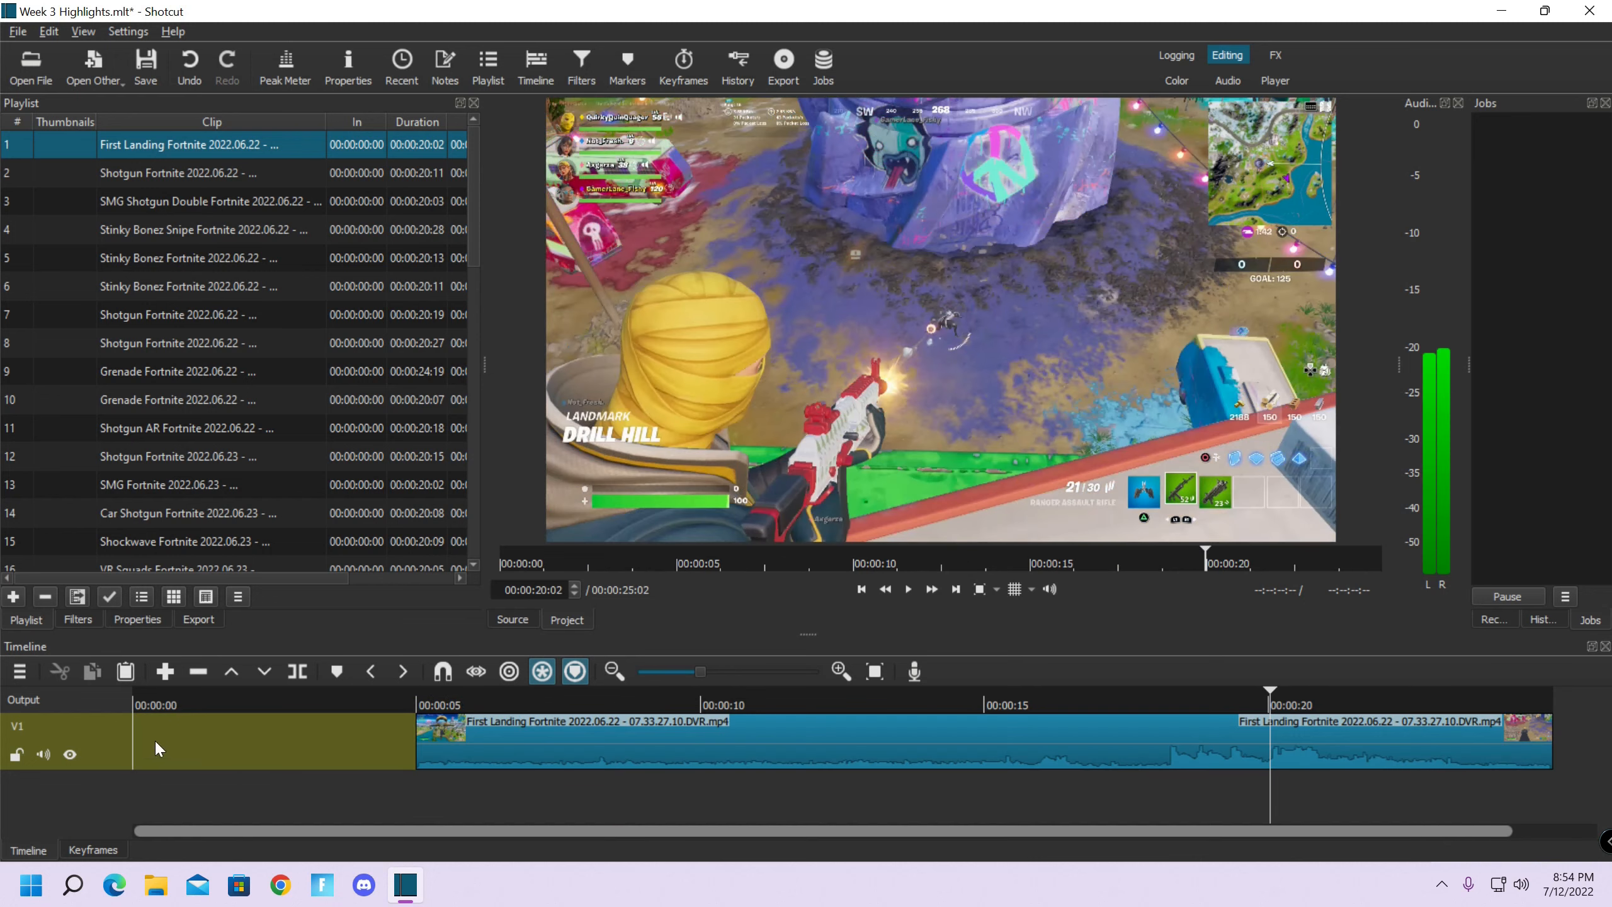
pyautogui.click(419, 704)
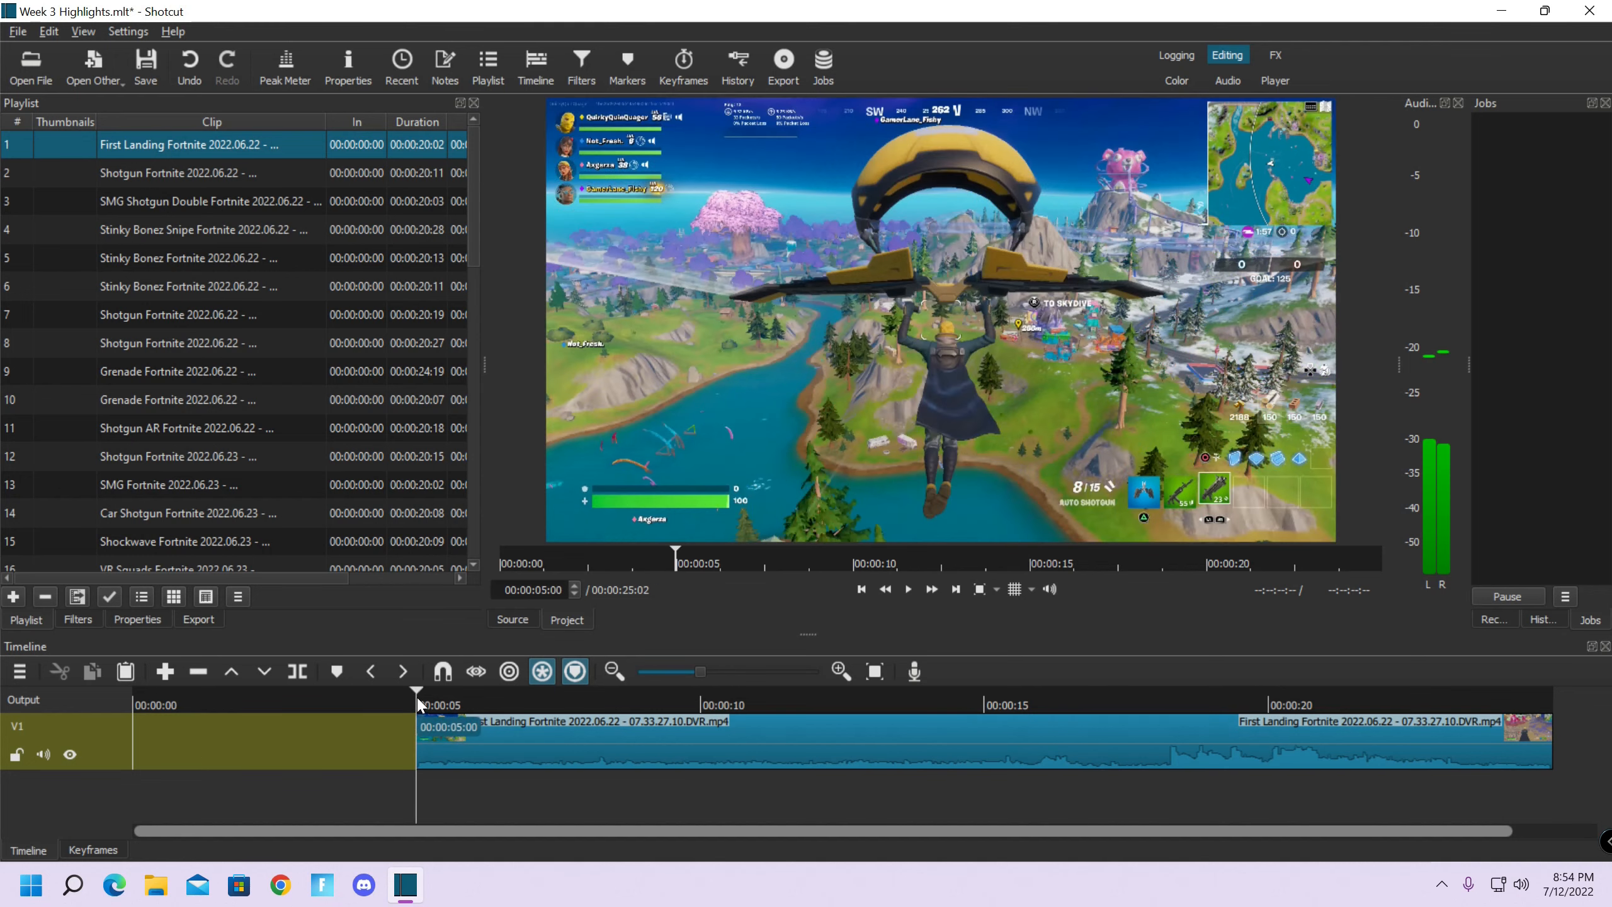
# Play the end of the First Landing clip, split it at 00:00:22:51 and delete the part after the cut
pyautogui.click(982, 695)
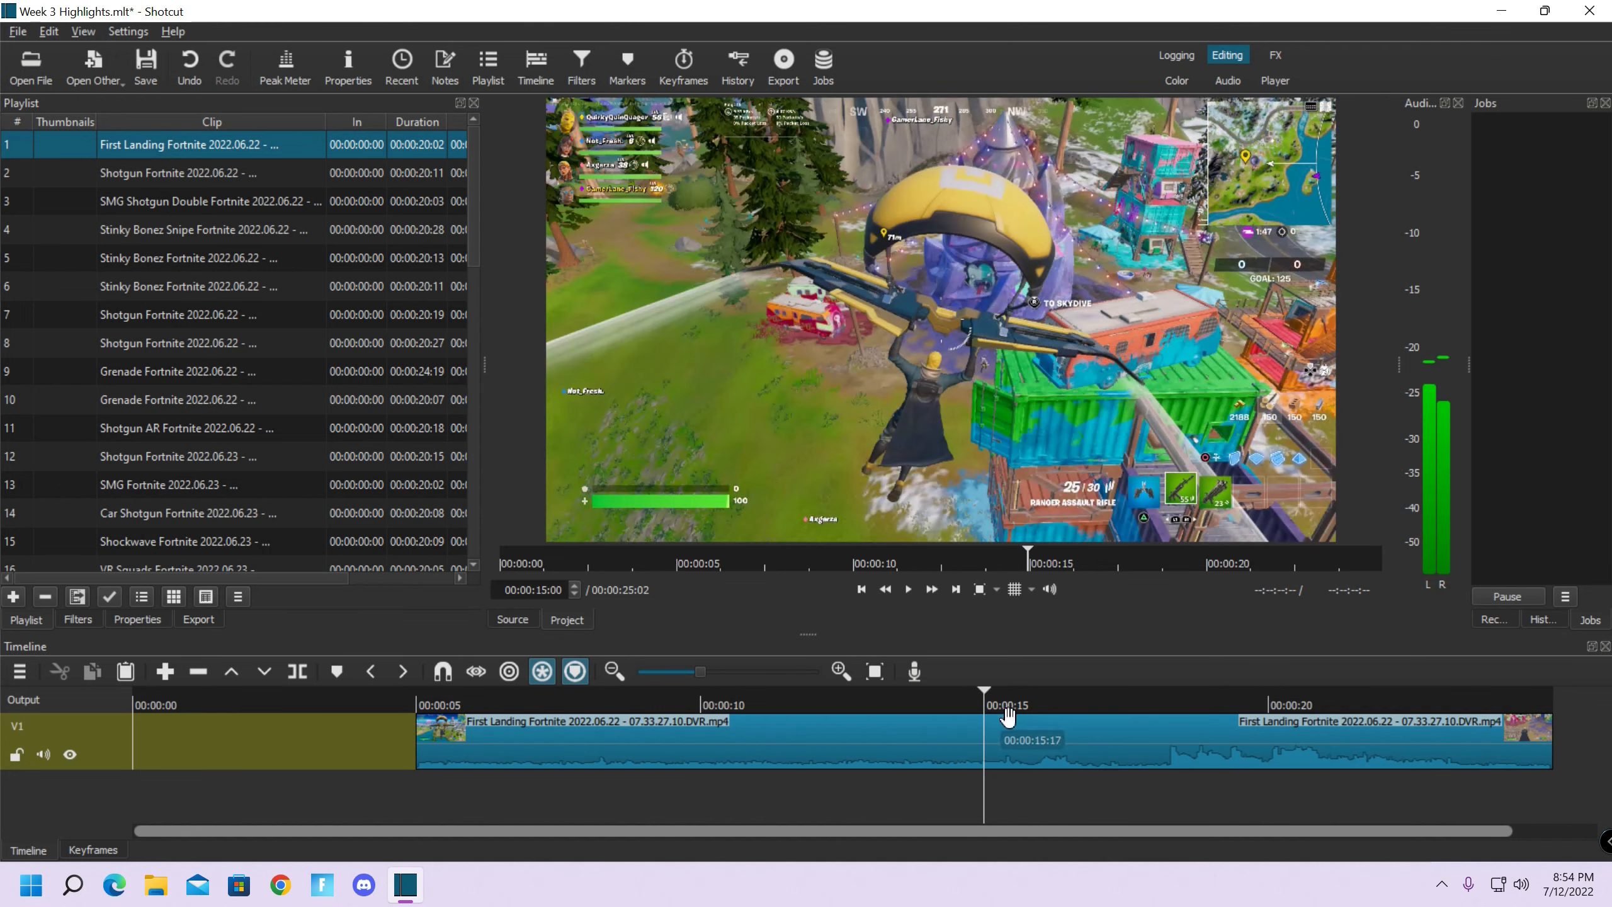
pyautogui.click(1264, 707)
pyautogui.click(909, 590)
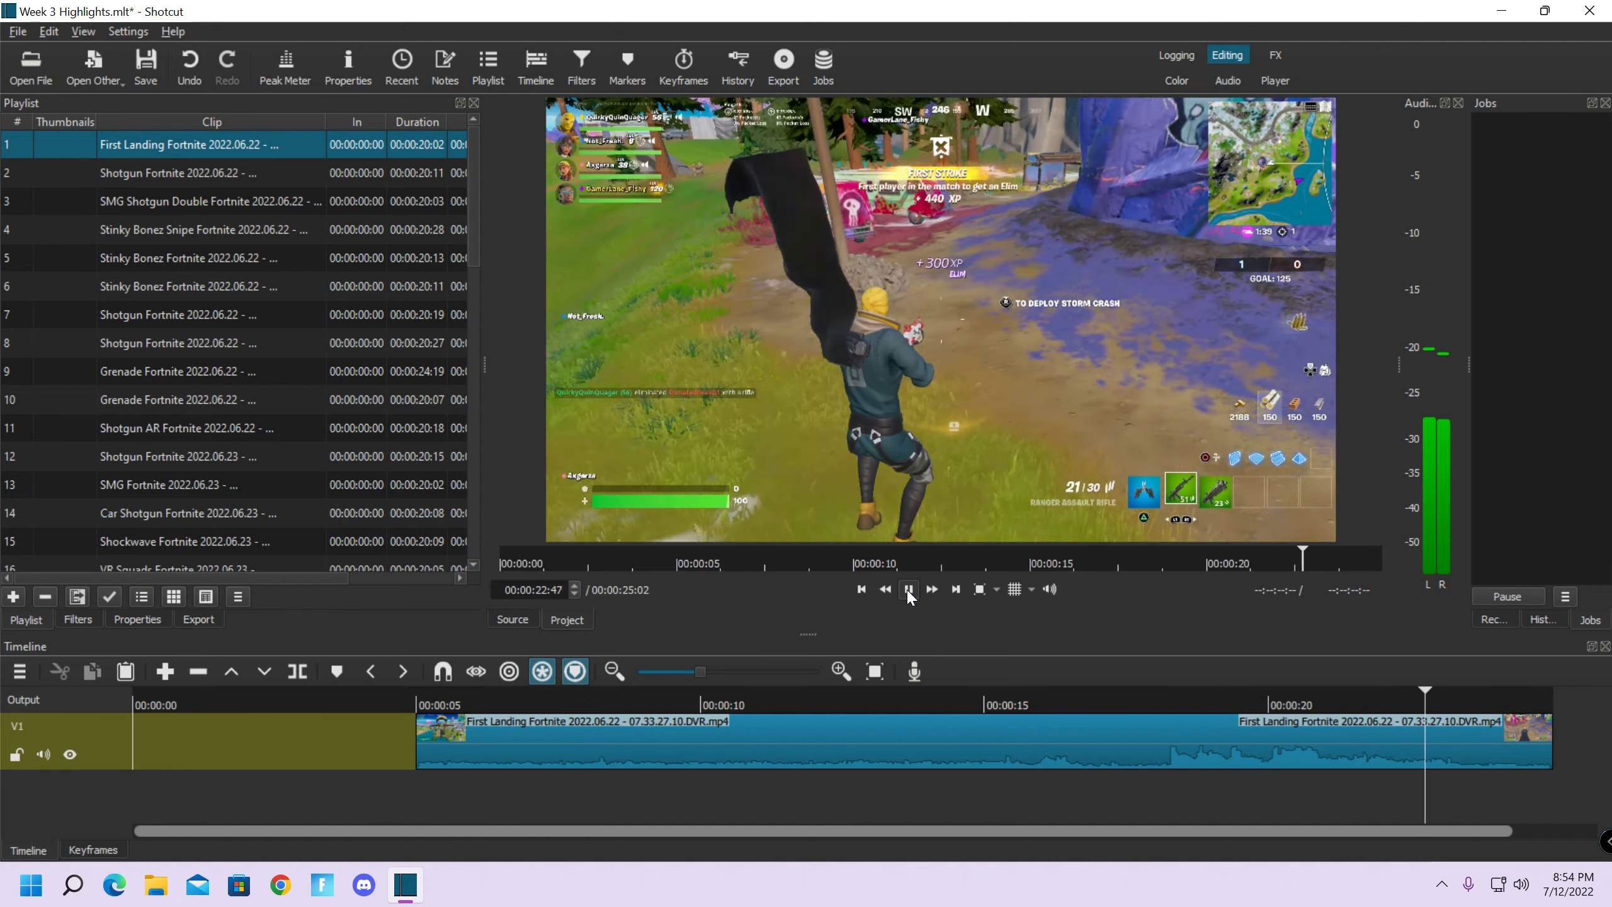
pyautogui.click(908, 591)
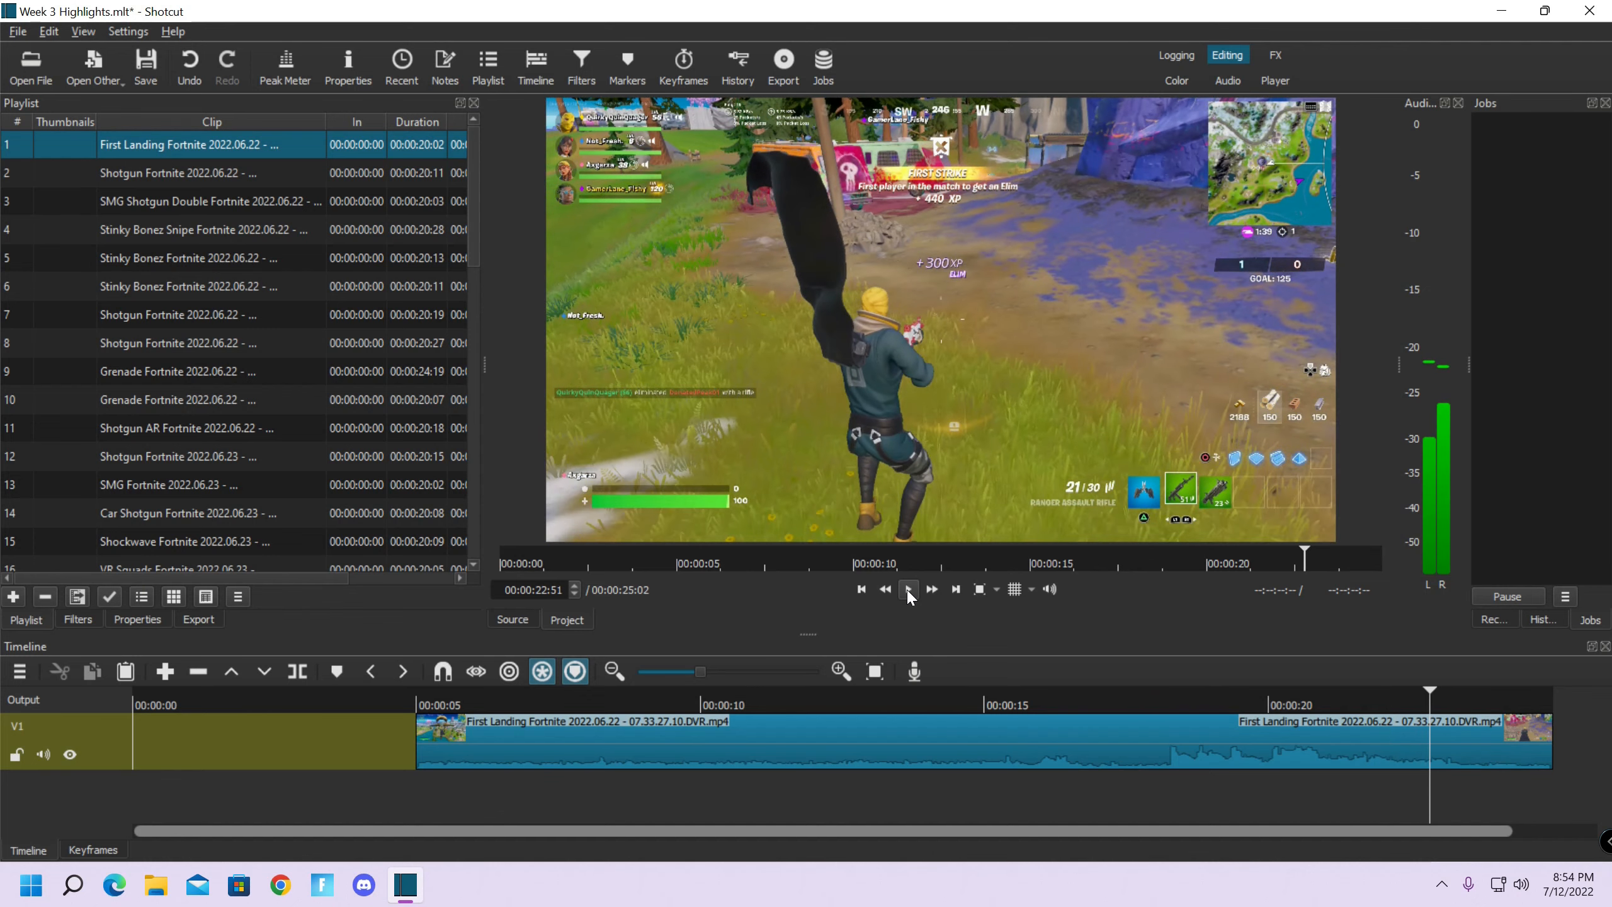
pyautogui.rightClick(1488, 743)
pyautogui.click(1489, 754)
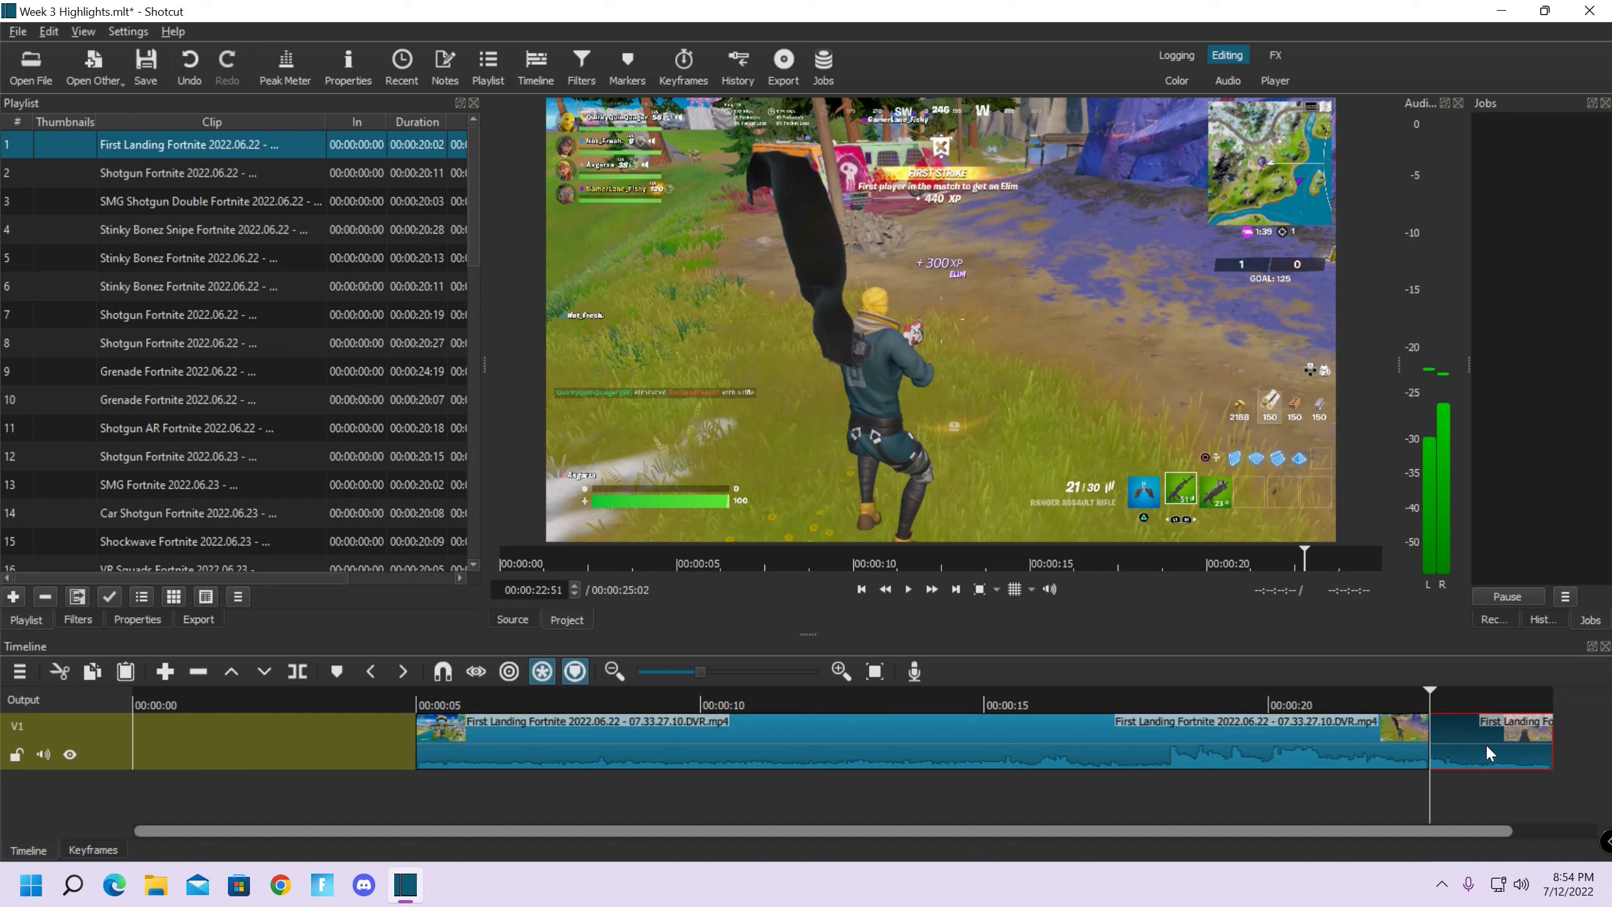
pyautogui.press('Delete')
pyautogui.moveTo(1431, 697); pyautogui.dragTo(1430, 695)
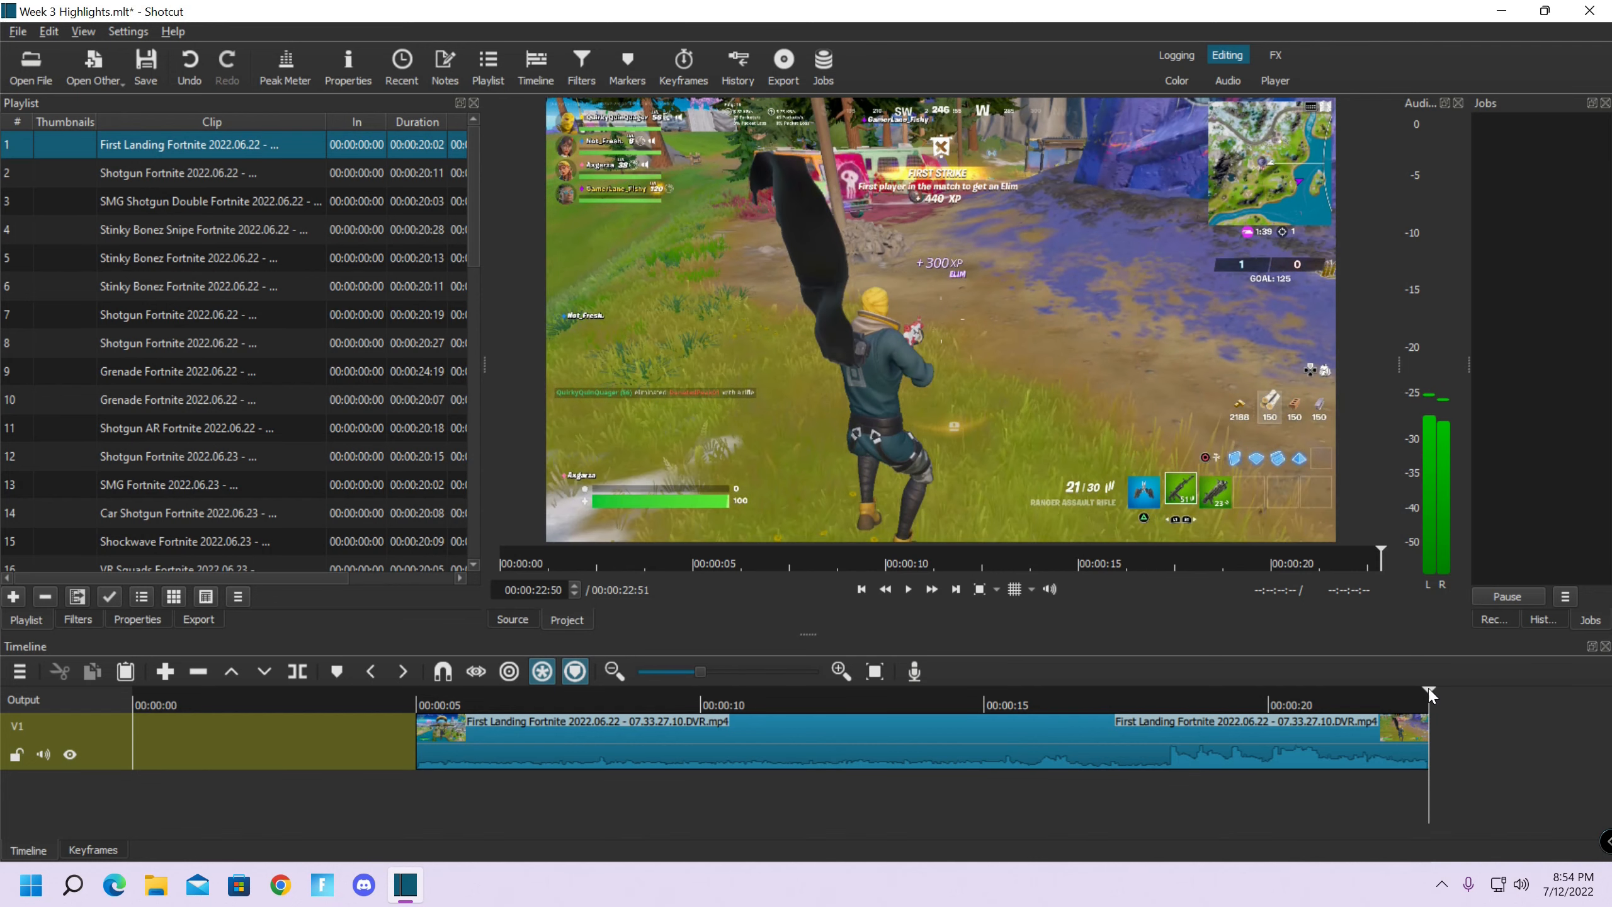
# Preview the Shotgun clip in playlist row 2 and trim it from 00:00:10:04 to 00:00:17:57
pyautogui.click(204, 168)
pyautogui.click(208, 197)
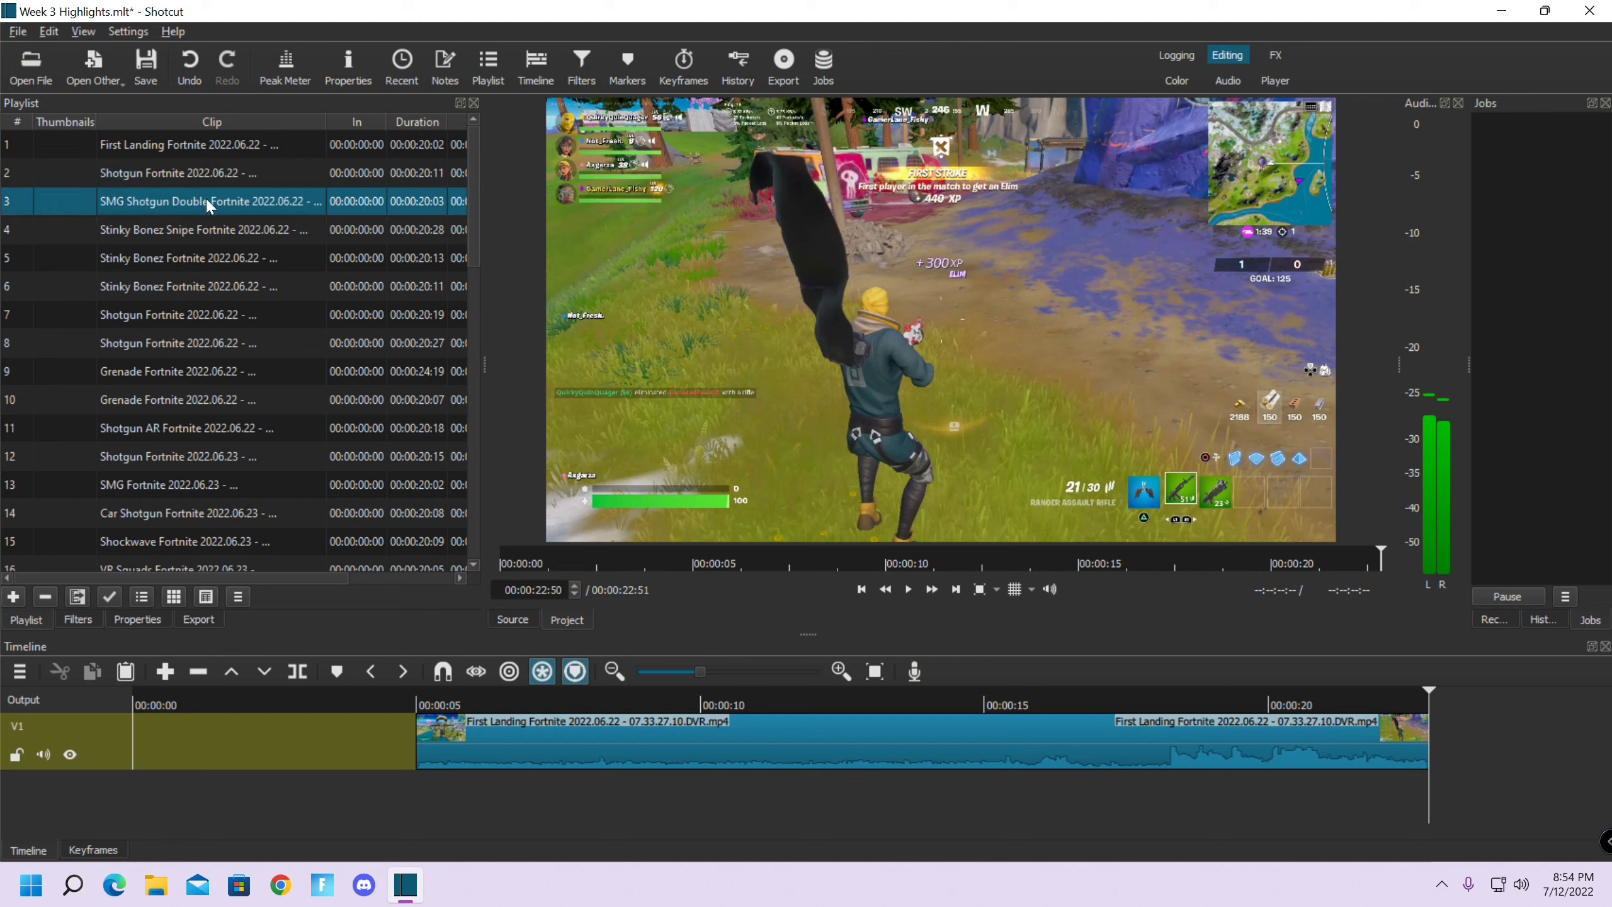
pyautogui.doubleClick(204, 166)
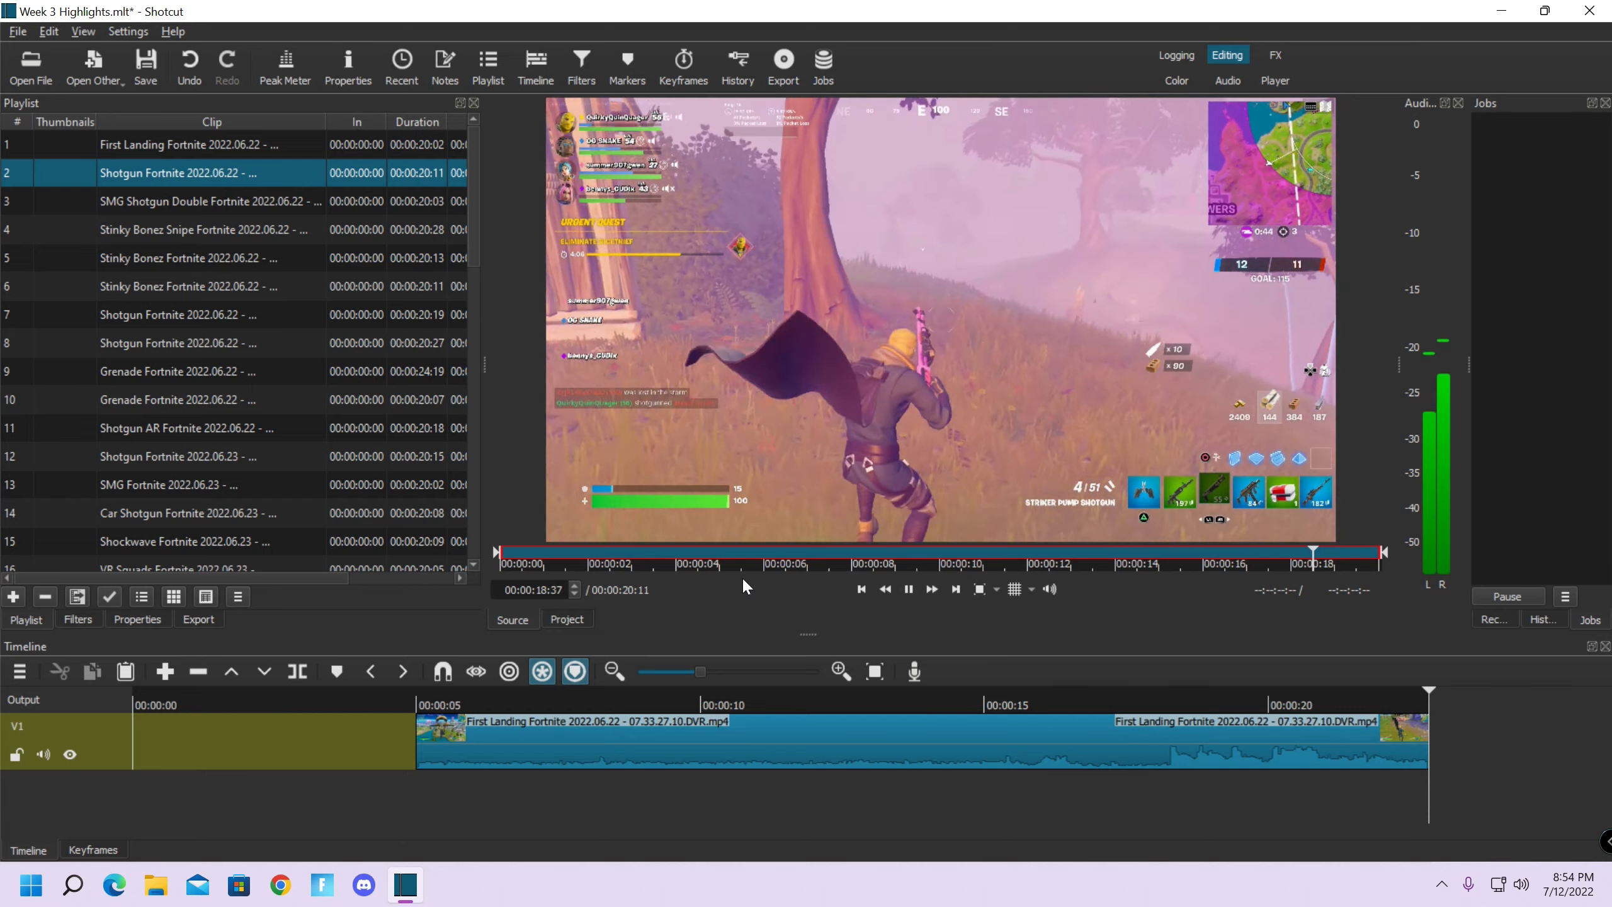
pyautogui.click(521, 559)
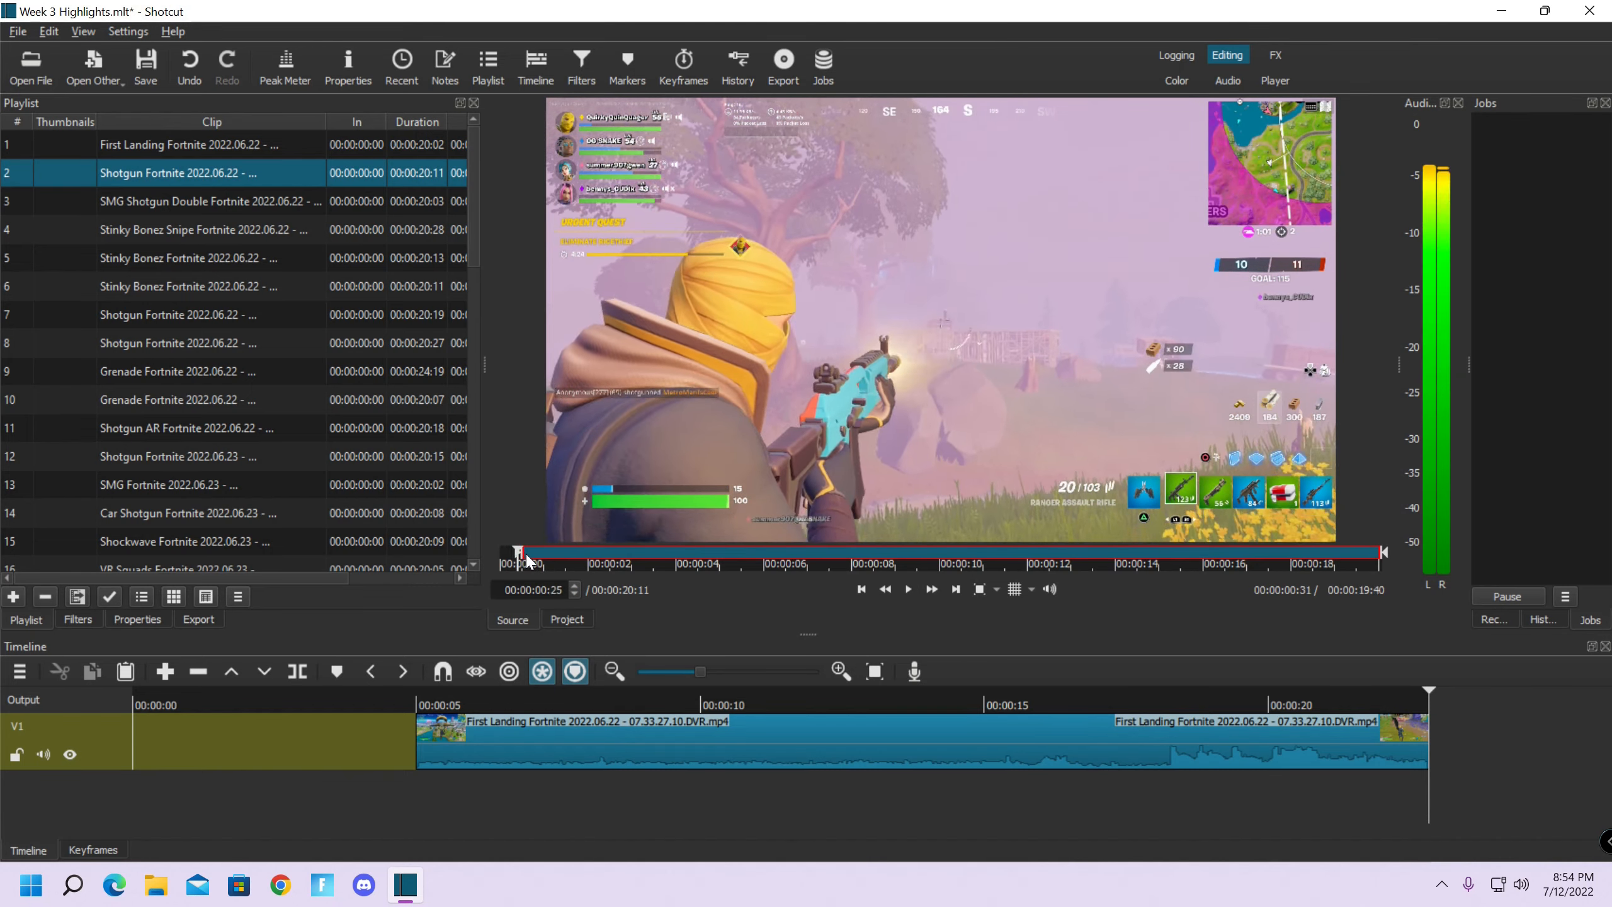
pyautogui.moveTo(526, 559); pyautogui.dragTo(940, 543)
pyautogui.press('i')
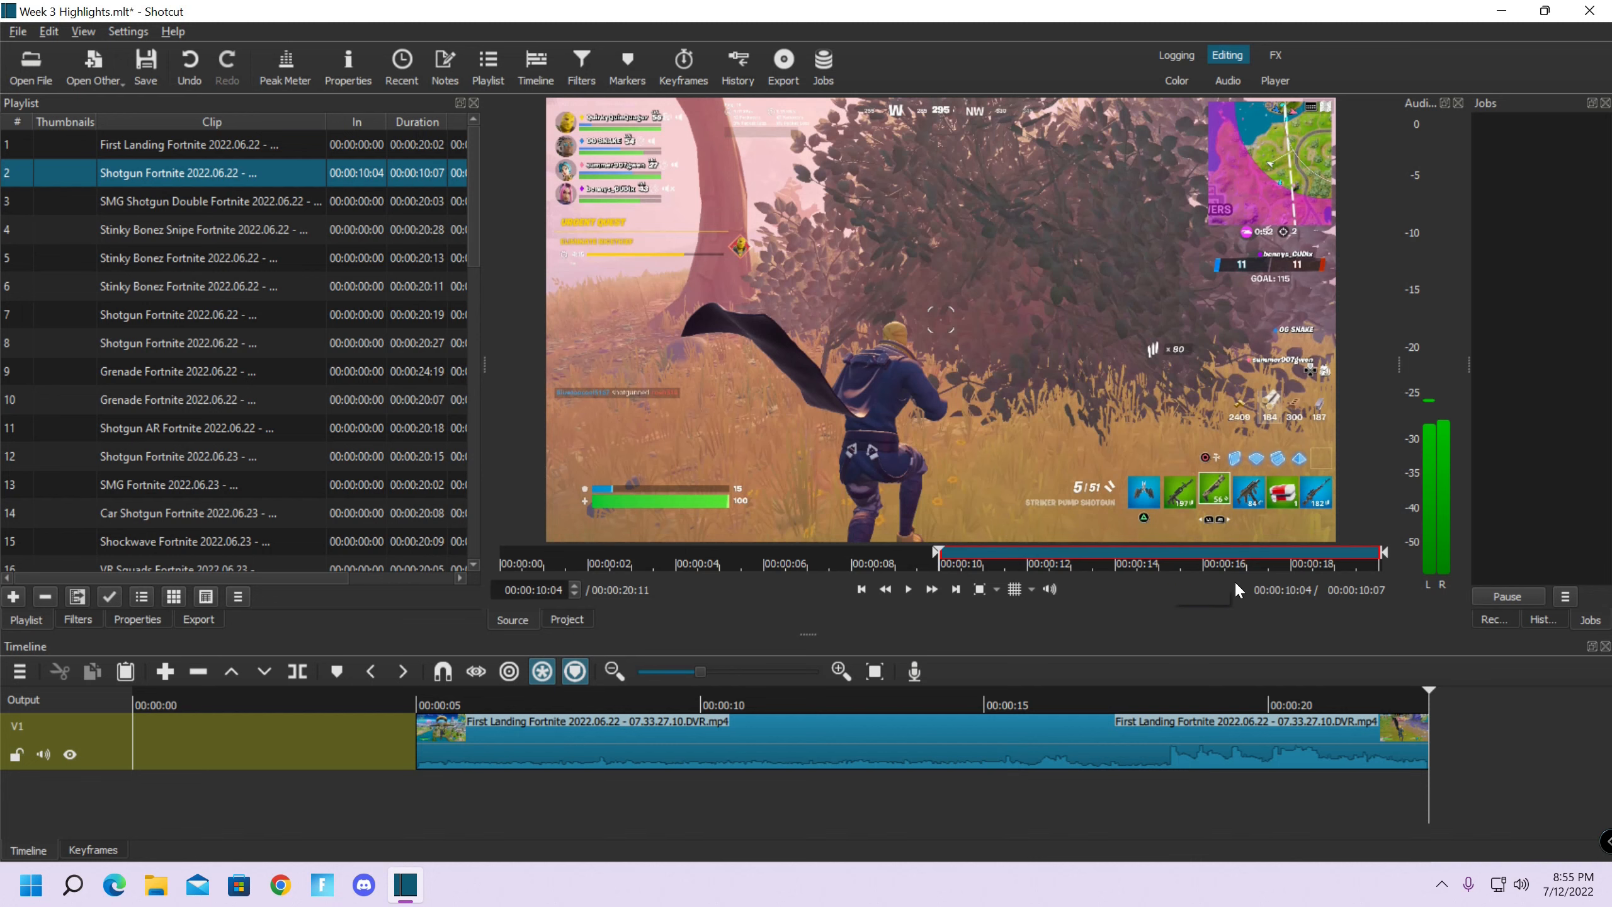
pyautogui.moveTo(1387, 561); pyautogui.dragTo(1285, 567)
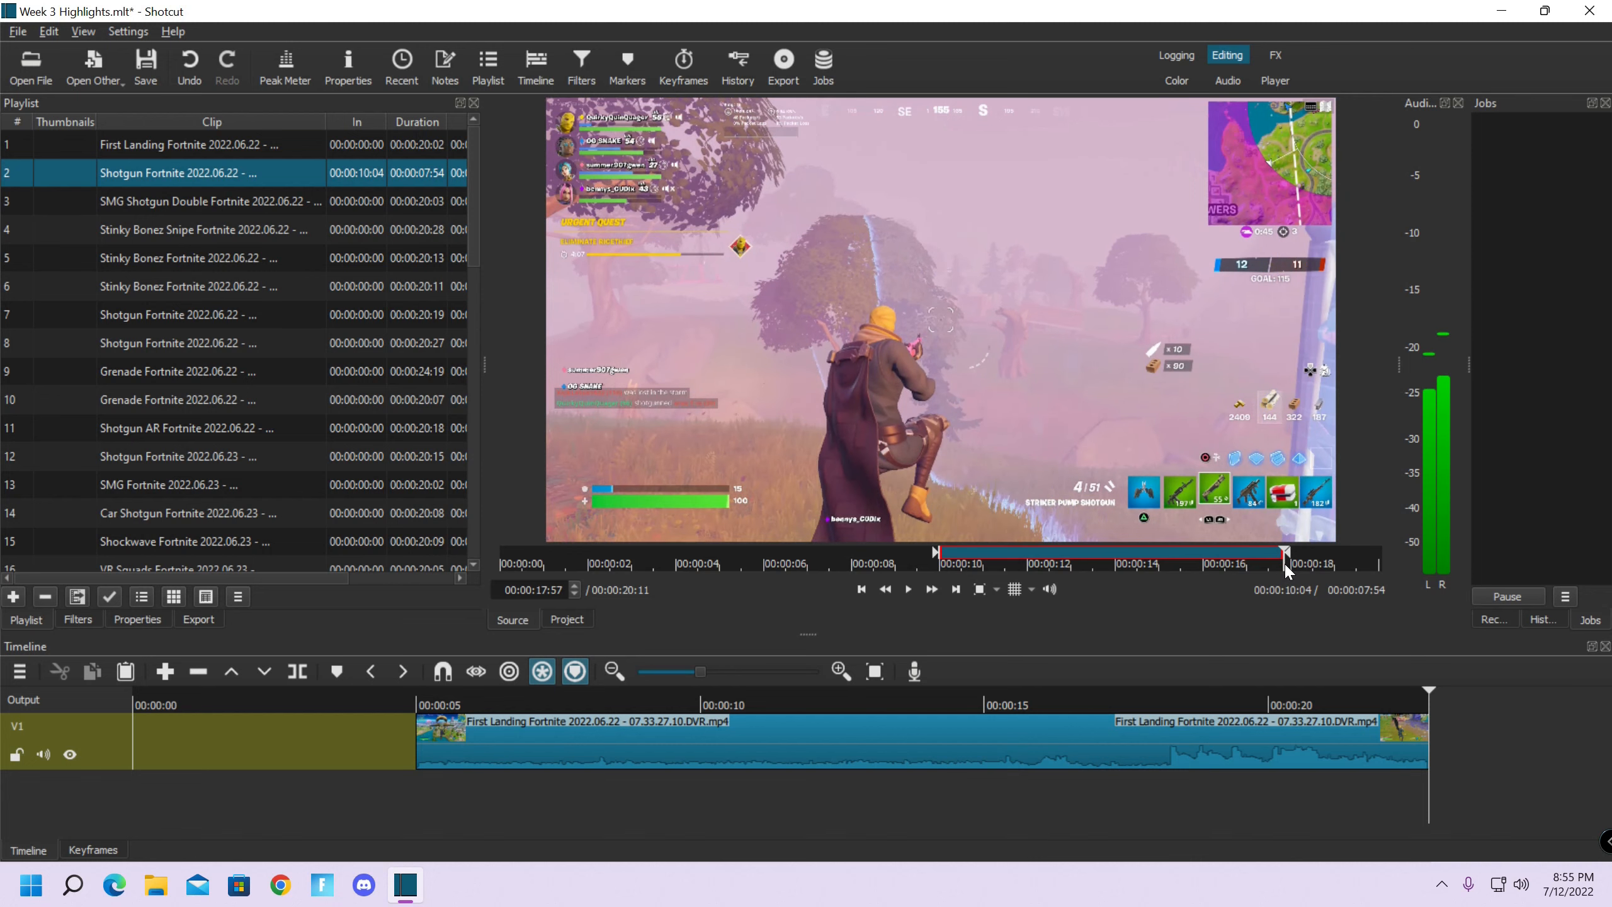
# Place the trimmed Shotgun clip directly after the First Landing clip on V1 and play across the join
pyautogui.moveTo(932, 391); pyautogui.dragTo(1434, 736)
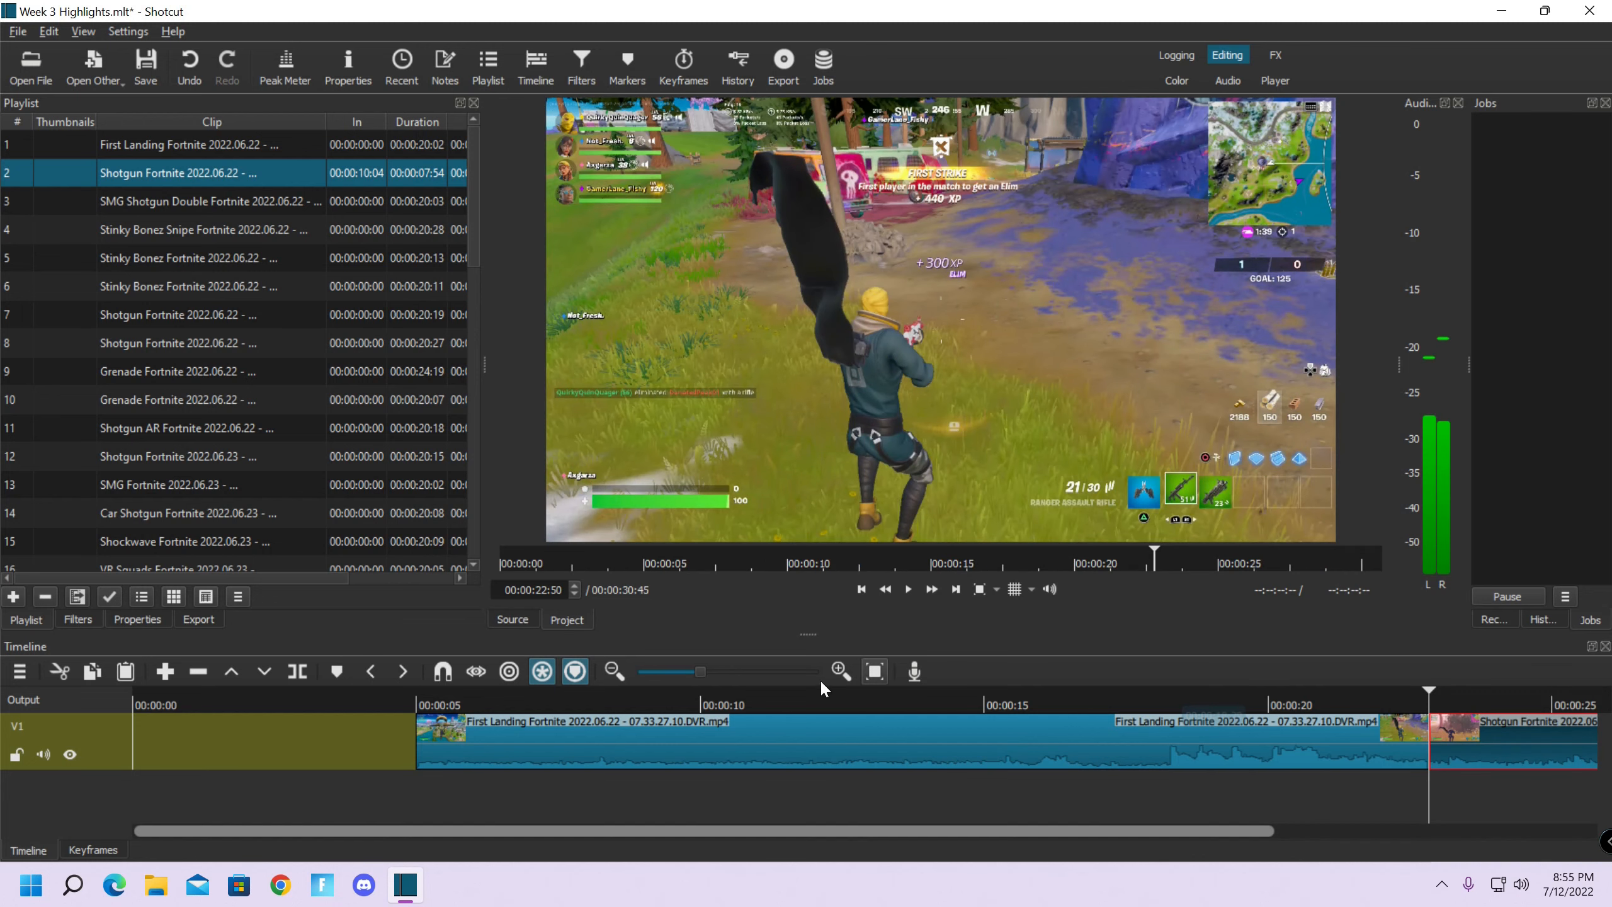
pyautogui.click(687, 671)
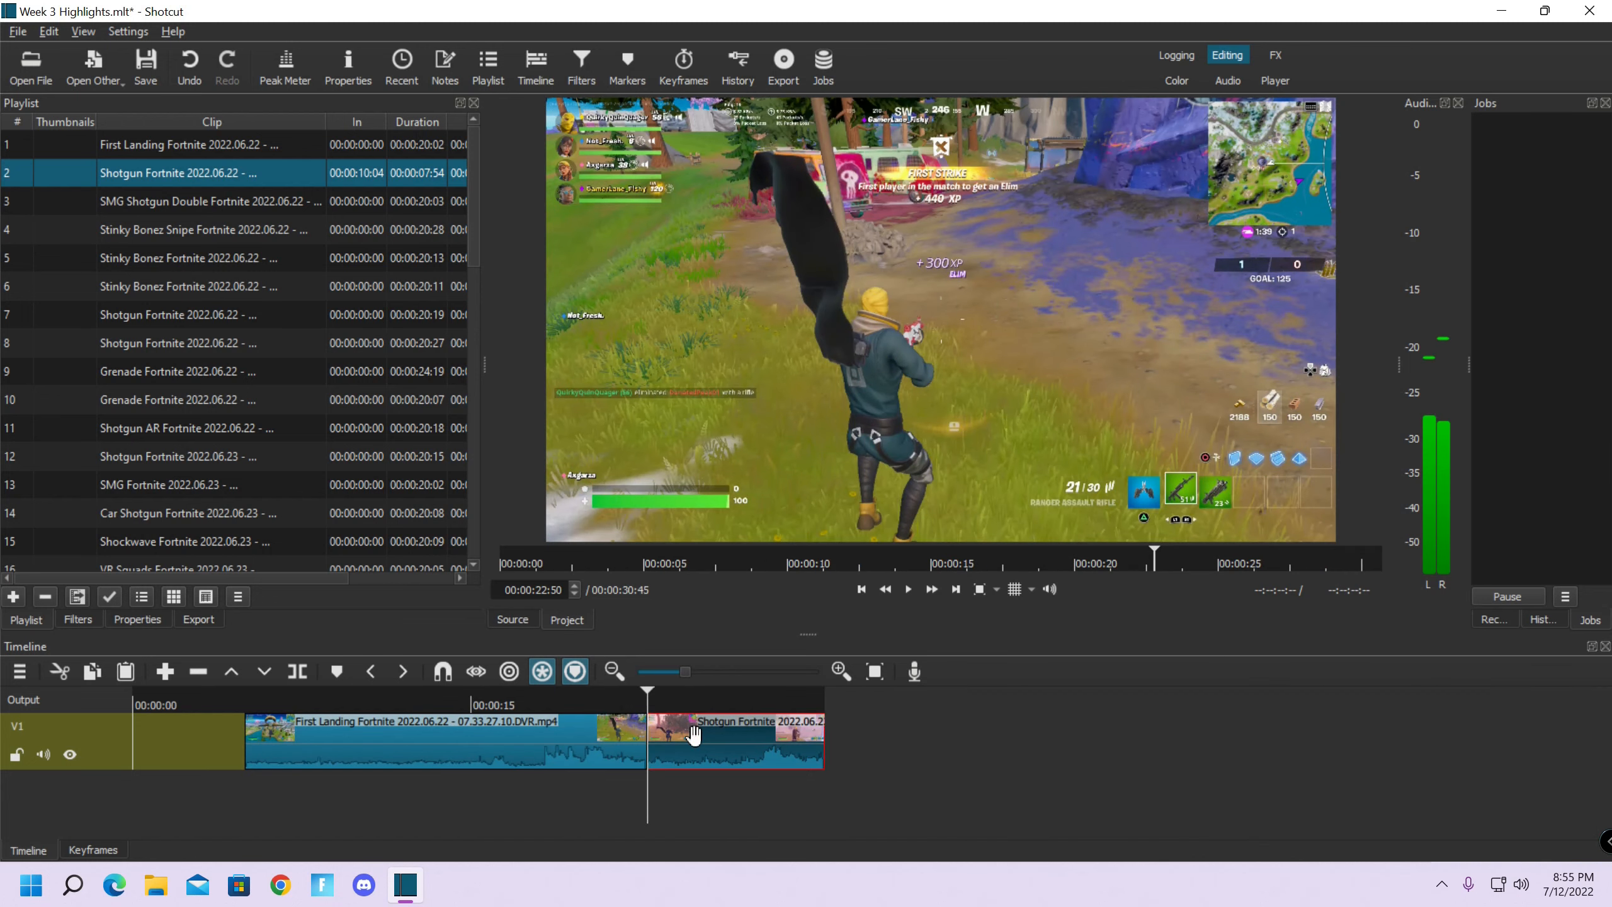
pyautogui.click(243, 696)
pyautogui.click(567, 689)
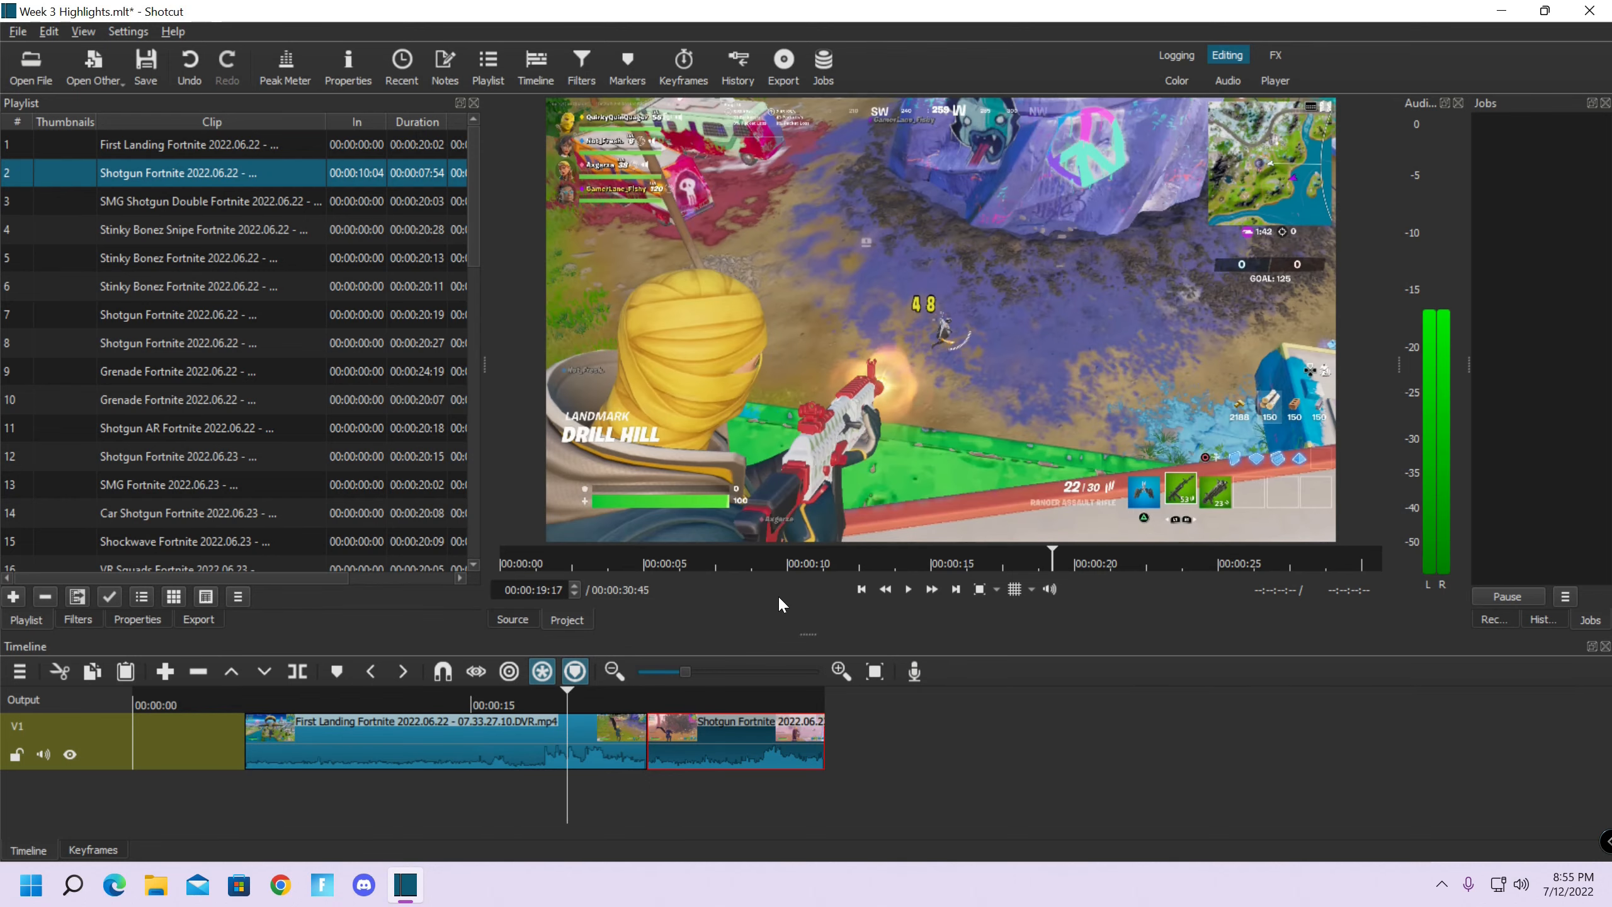
pyautogui.click(907, 589)
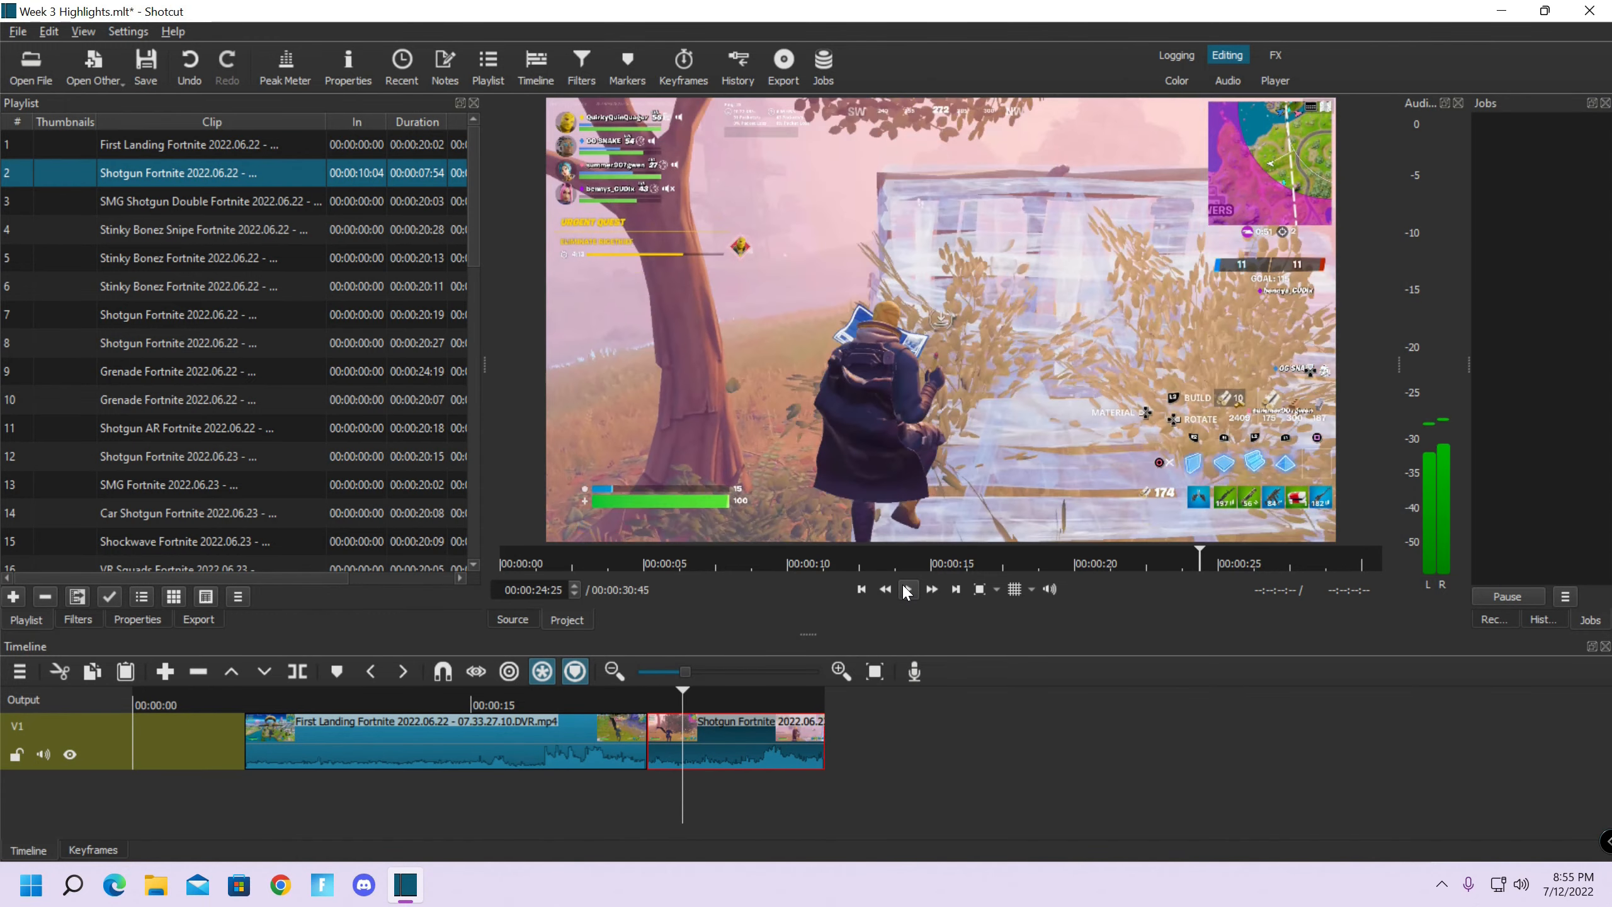
# Overlap the Shotgun clip with the end of the First Landing clip by about one second to create a transition, and play it back
pyautogui.moveTo(781, 737); pyautogui.dragTo(769, 738)
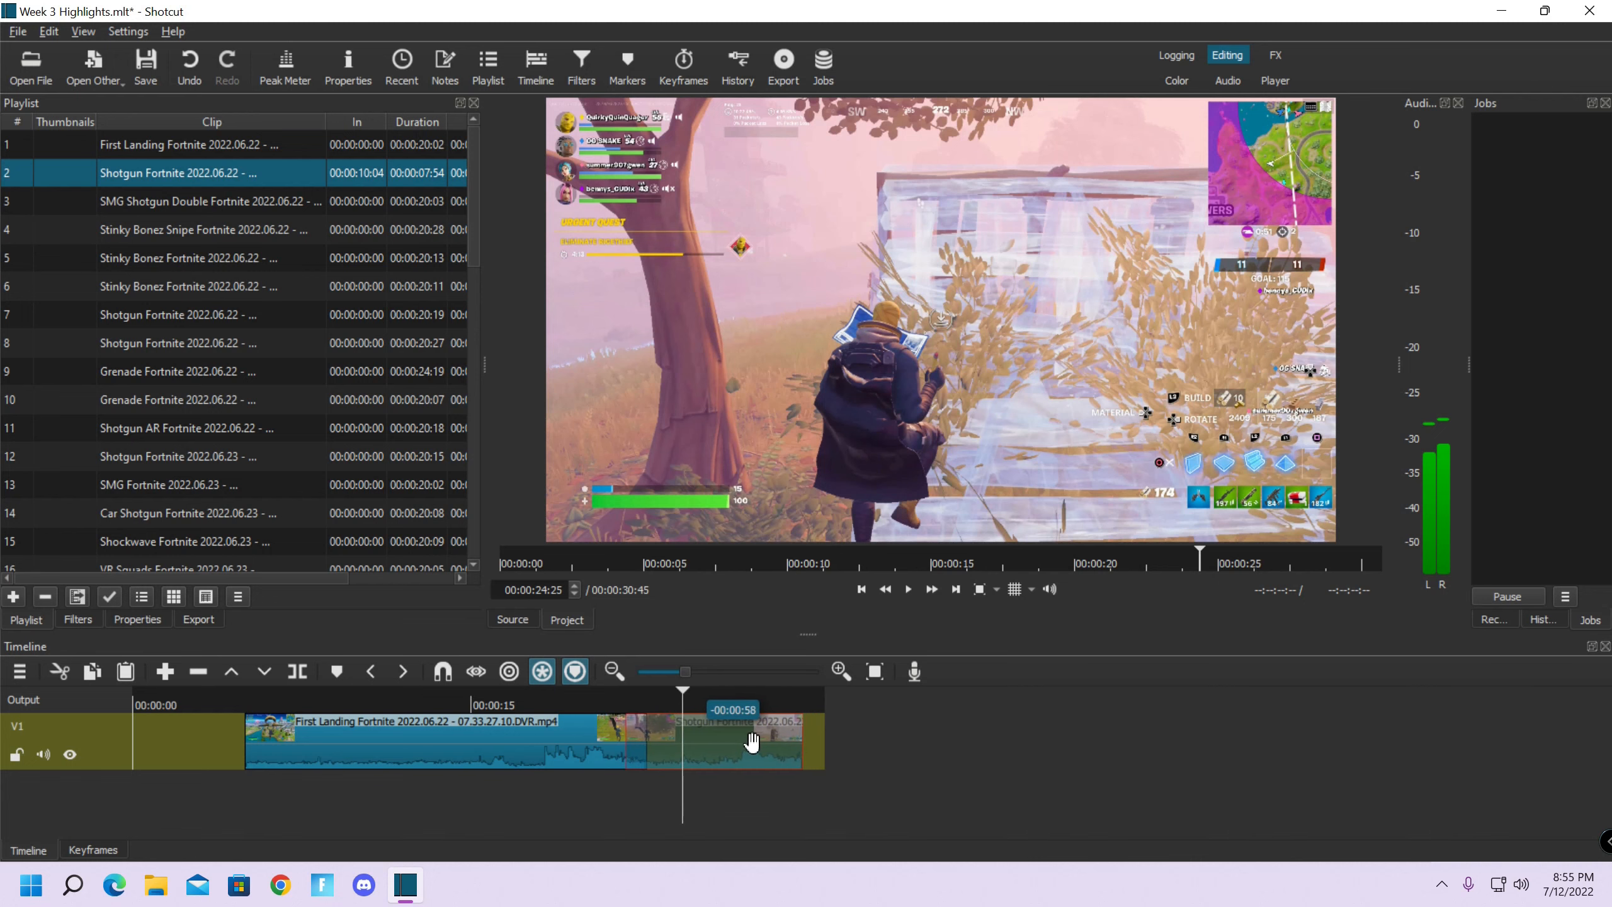
pyautogui.moveTo(750, 741); pyautogui.dragTo(748, 744)
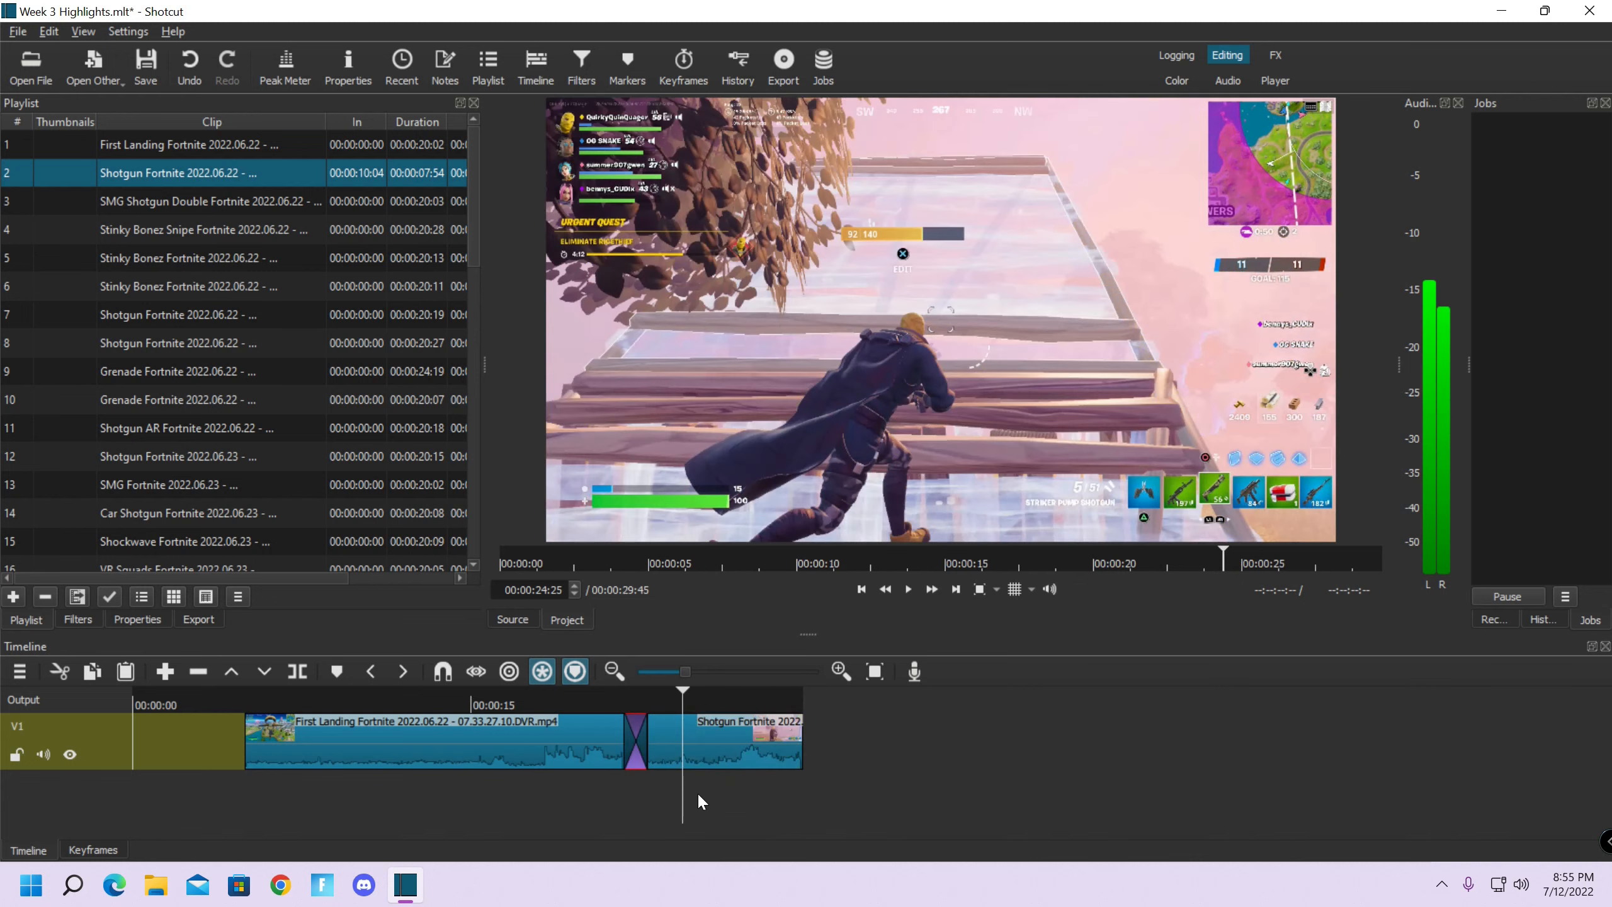
pyautogui.moveTo(687, 671); pyautogui.dragTo(711, 671)
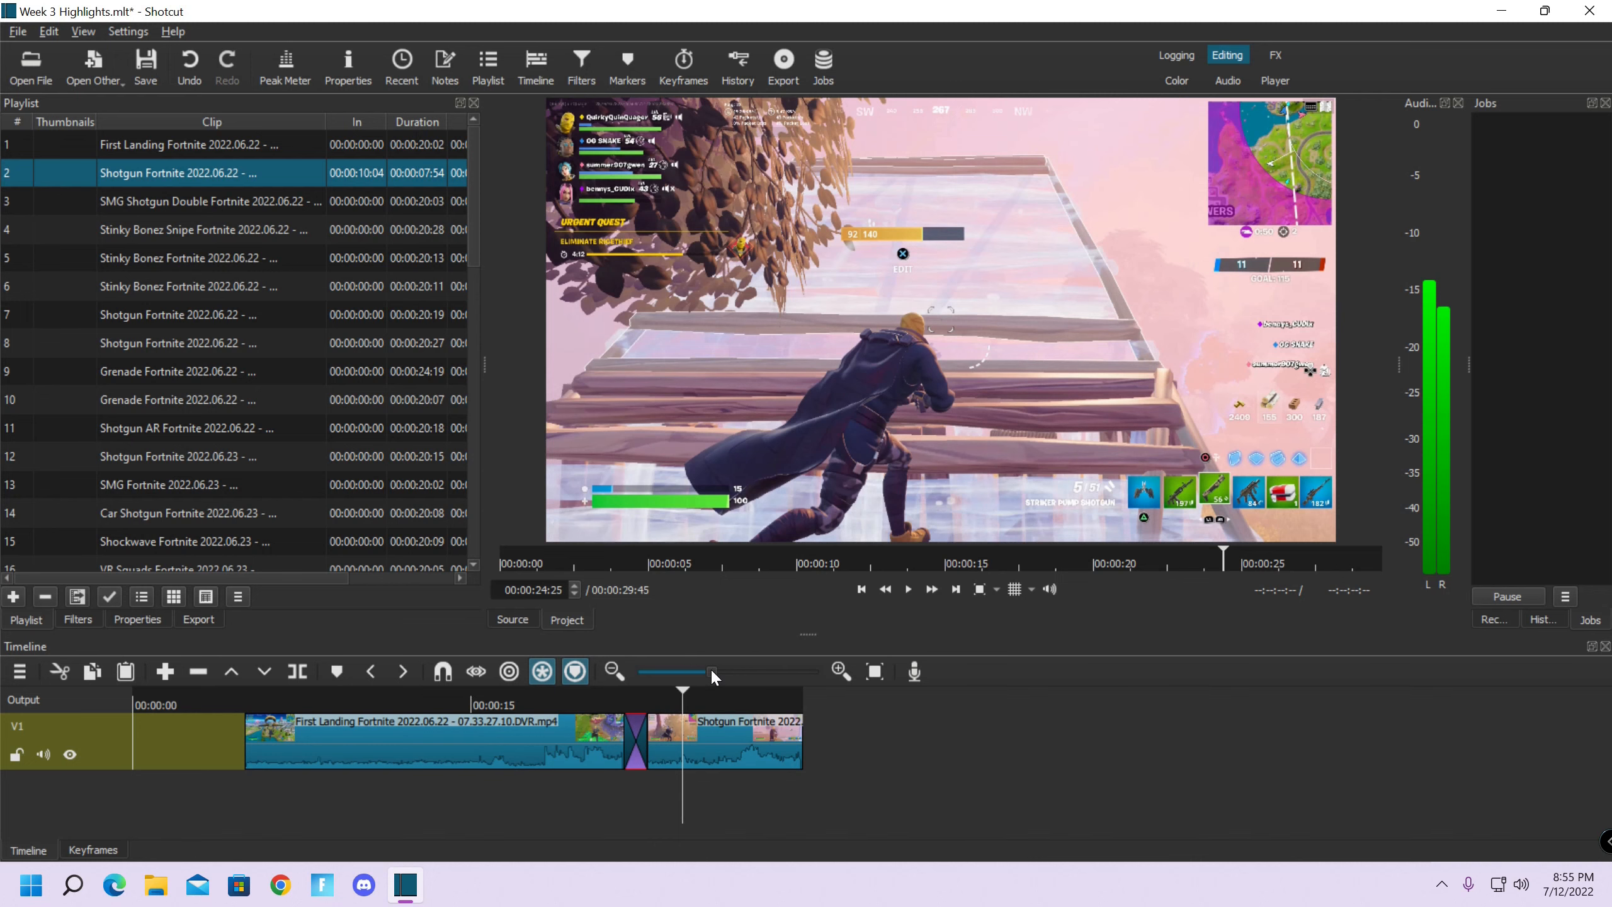
pyautogui.click(580, 703)
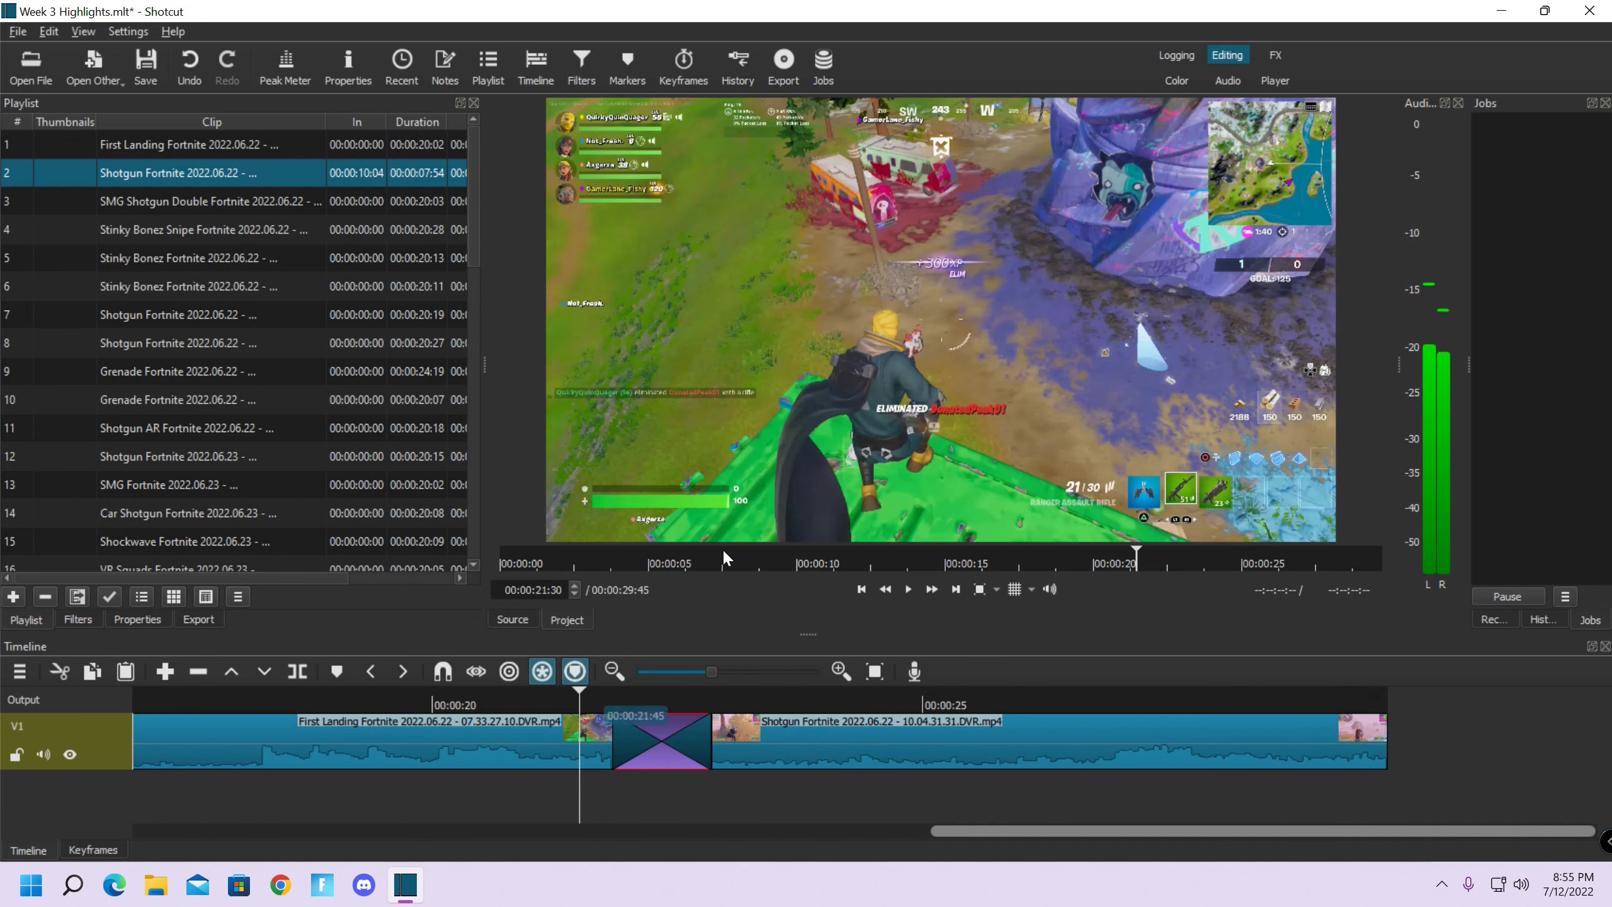
pyautogui.click(907, 591)
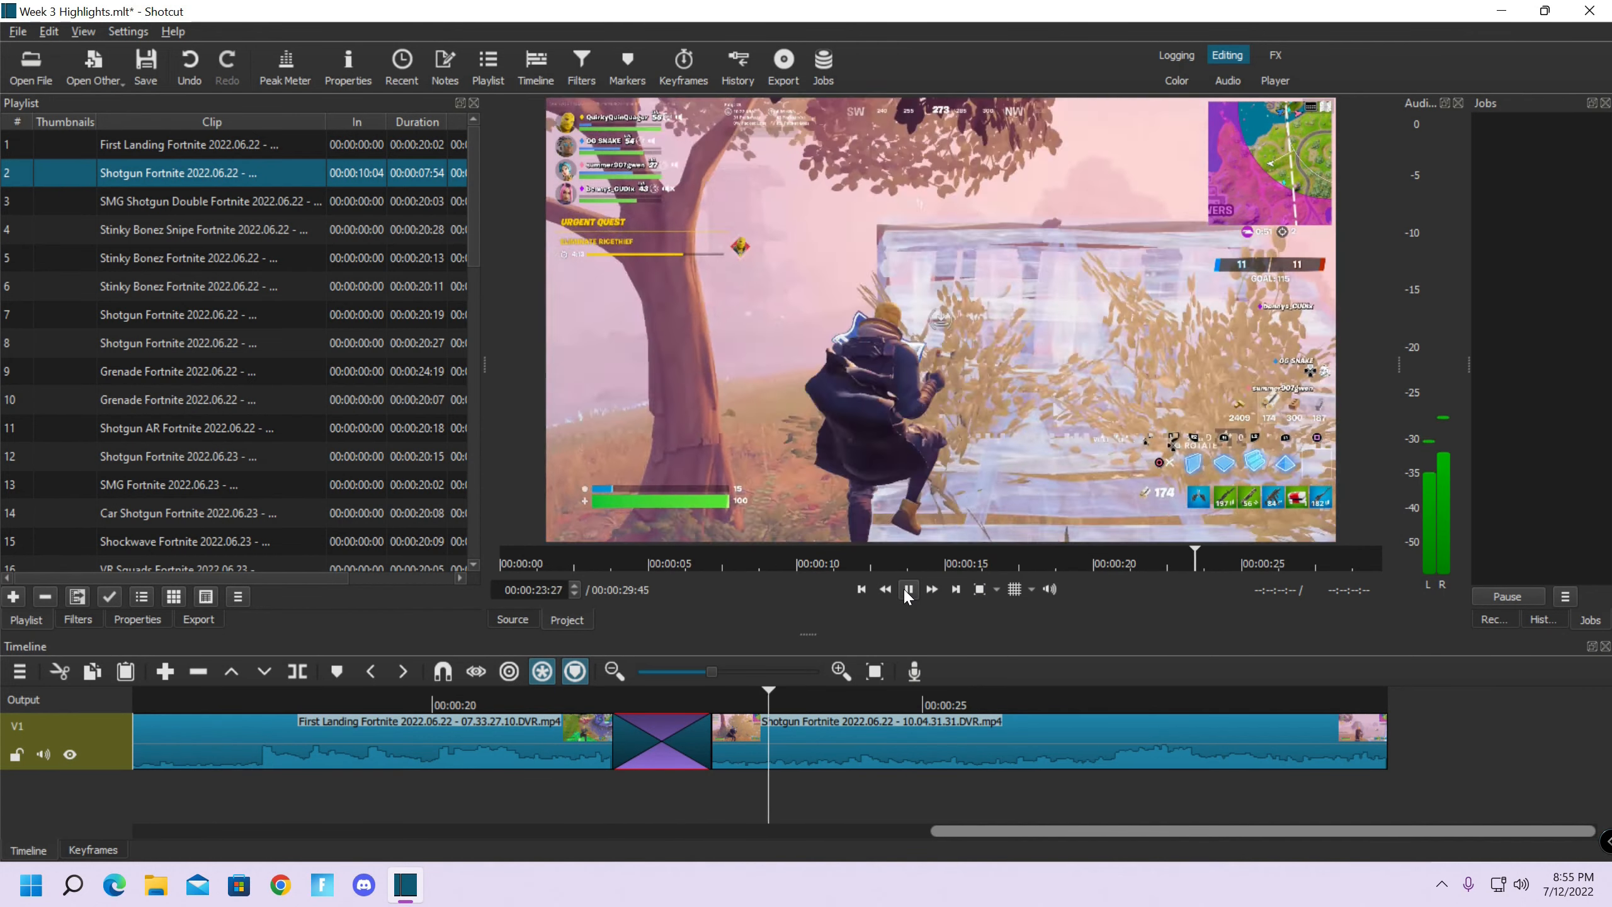
pyautogui.click(907, 590)
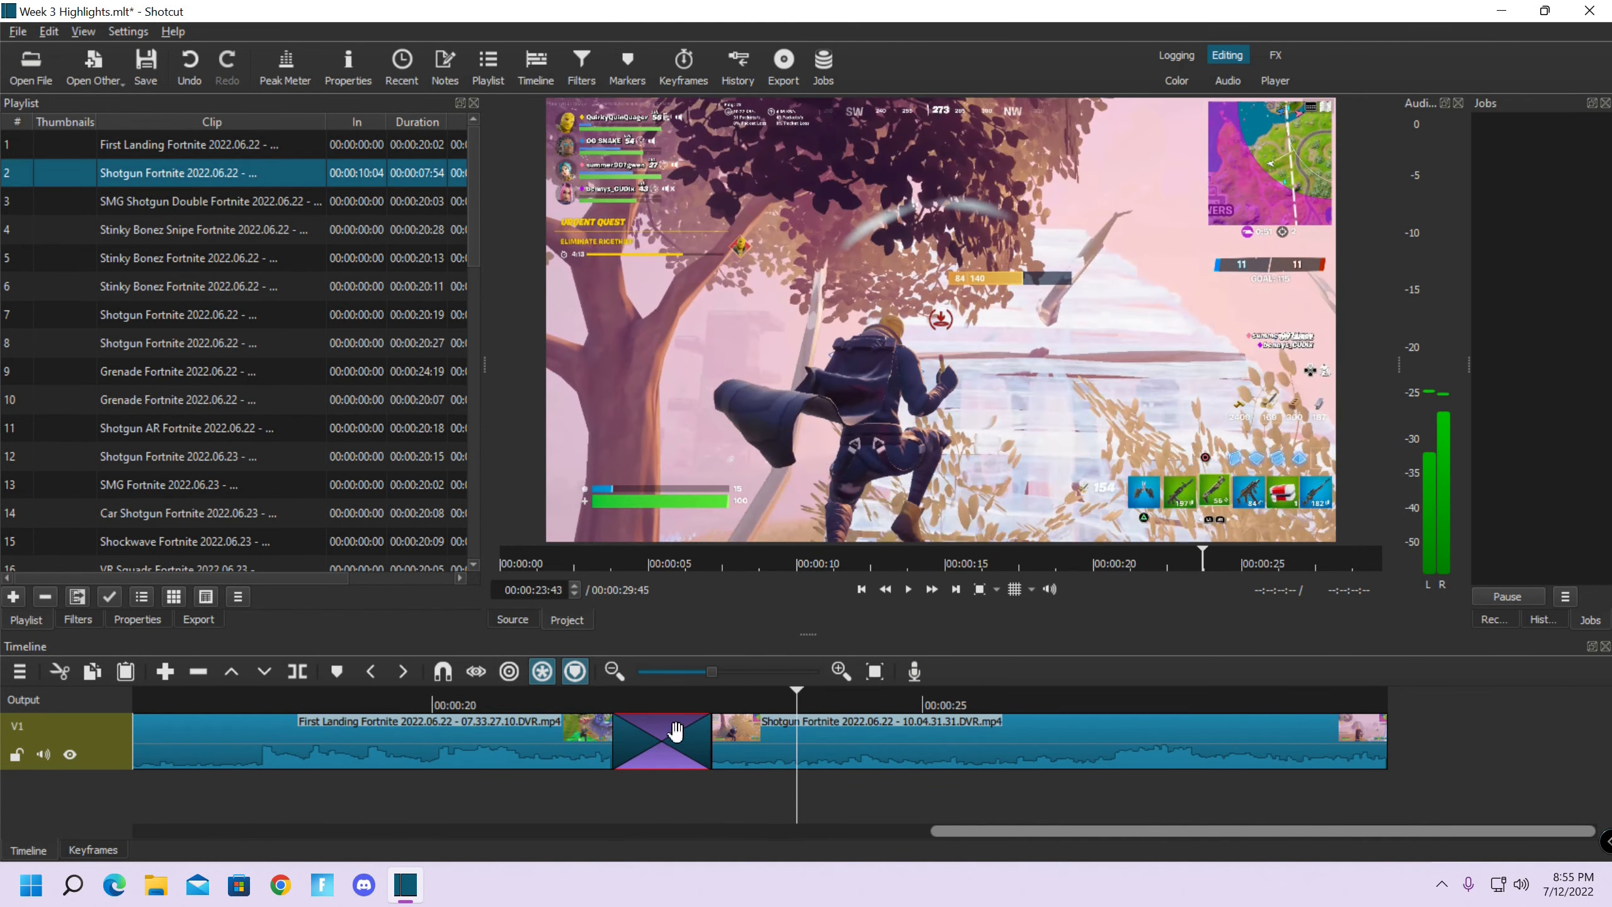
# Review the video types available in the properties of the transition between the two clips
pyautogui.click(166, 623)
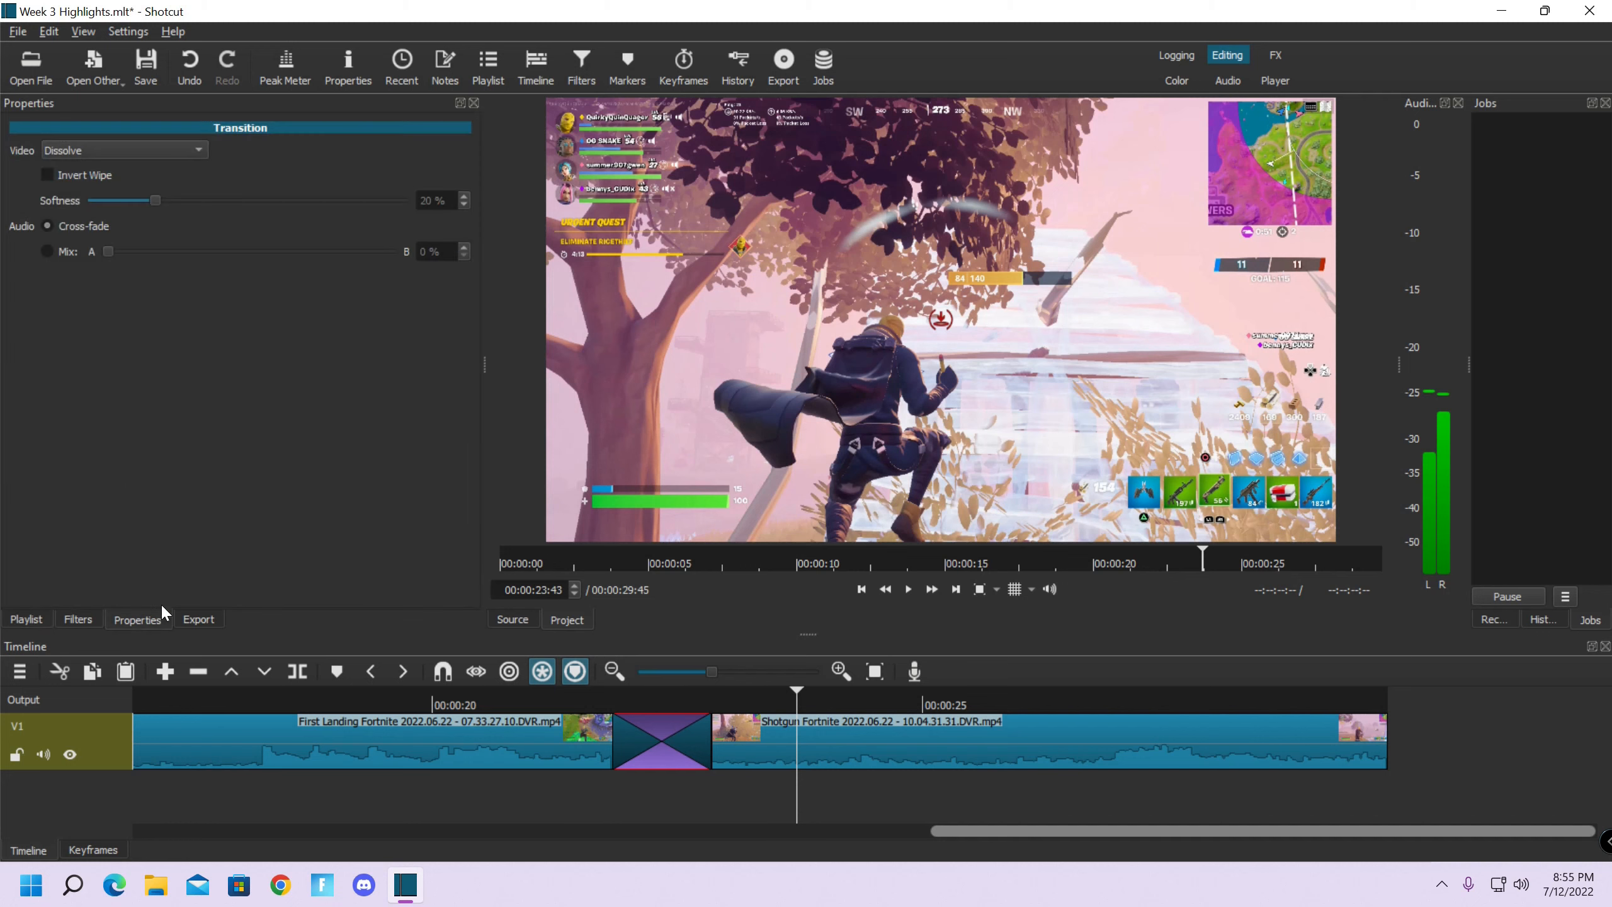
pyautogui.click(71, 150)
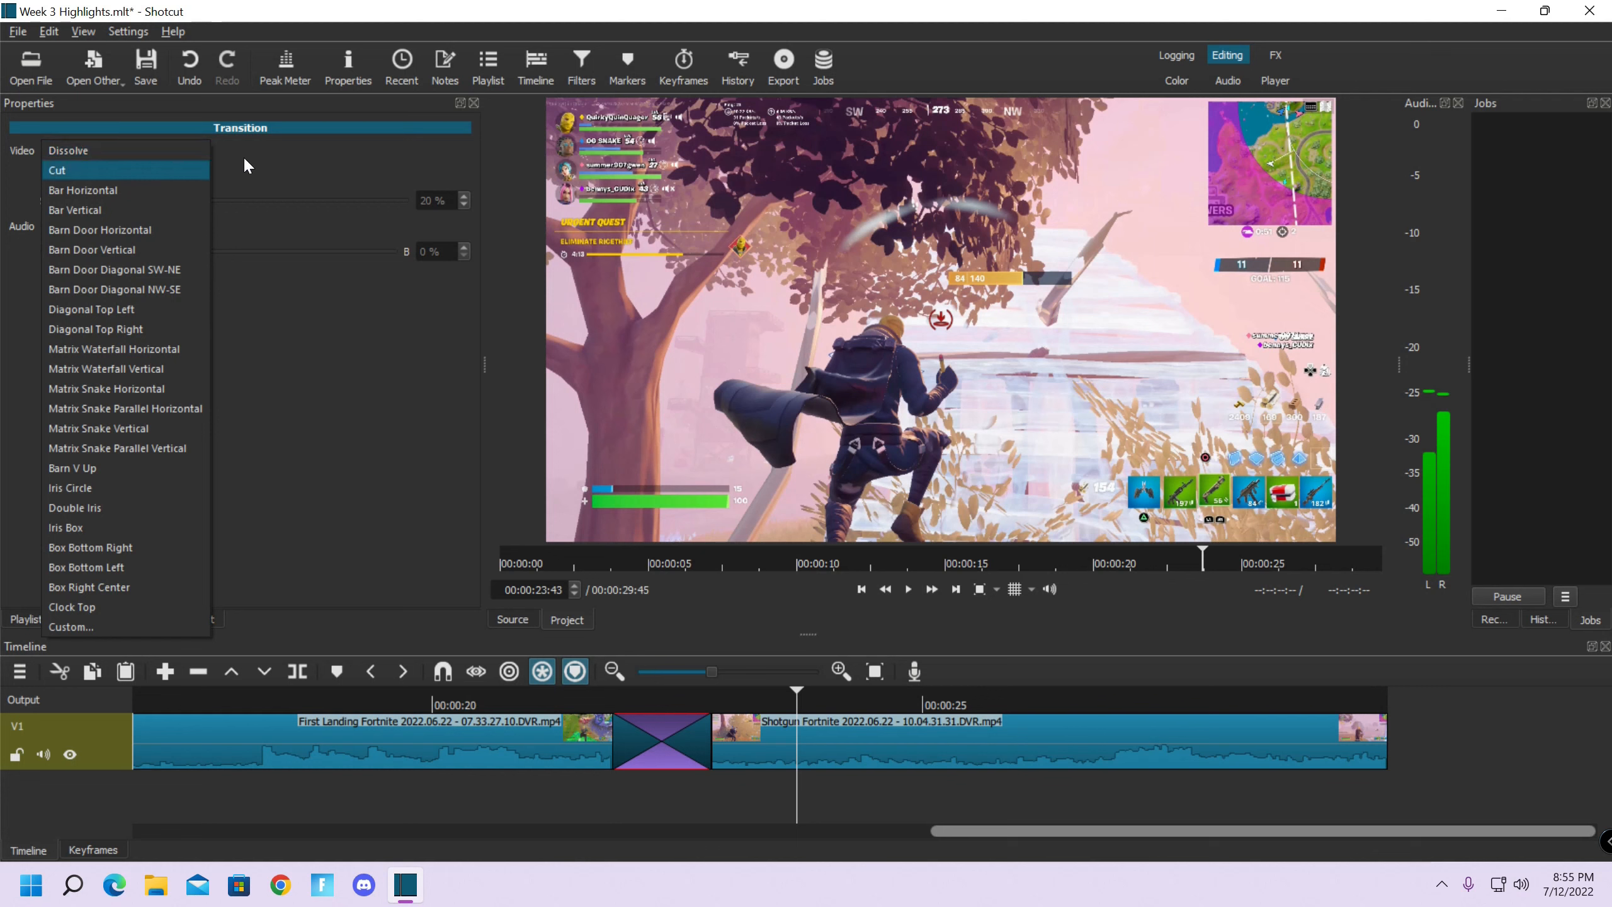
pyautogui.click(243, 157)
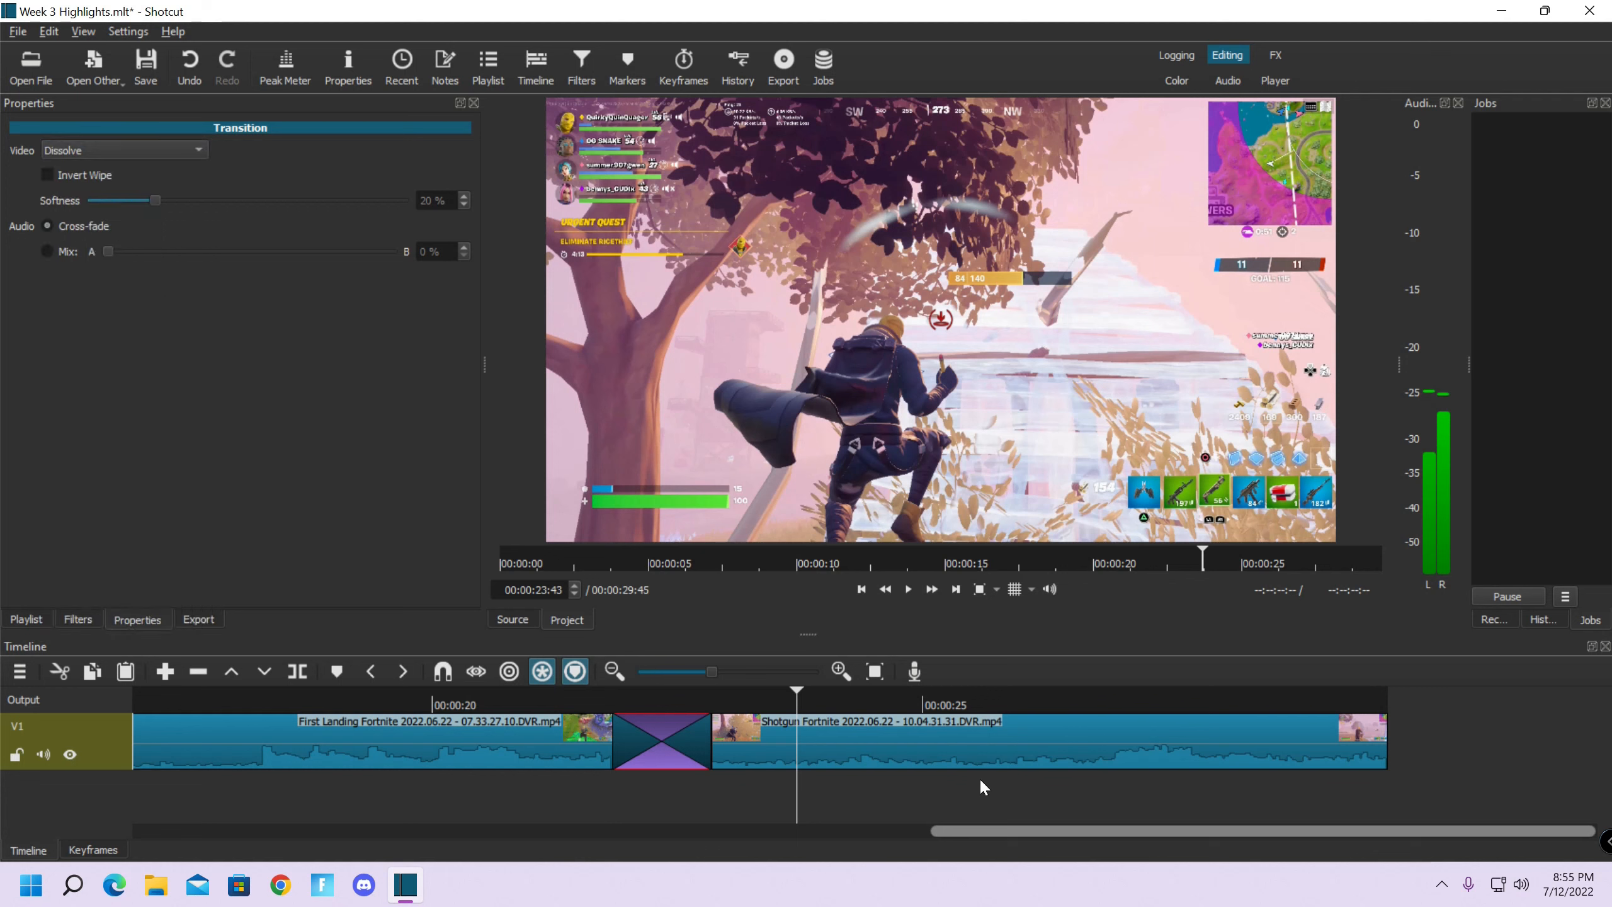
# Trim the start of the SMG Shotgun Double clip in playlist row 3 to 00:00:06:01 and overlap it about one second with the Shotgun clip's end on V1
pyautogui.moveTo(1004, 832); pyautogui.dragTo(931, 834)
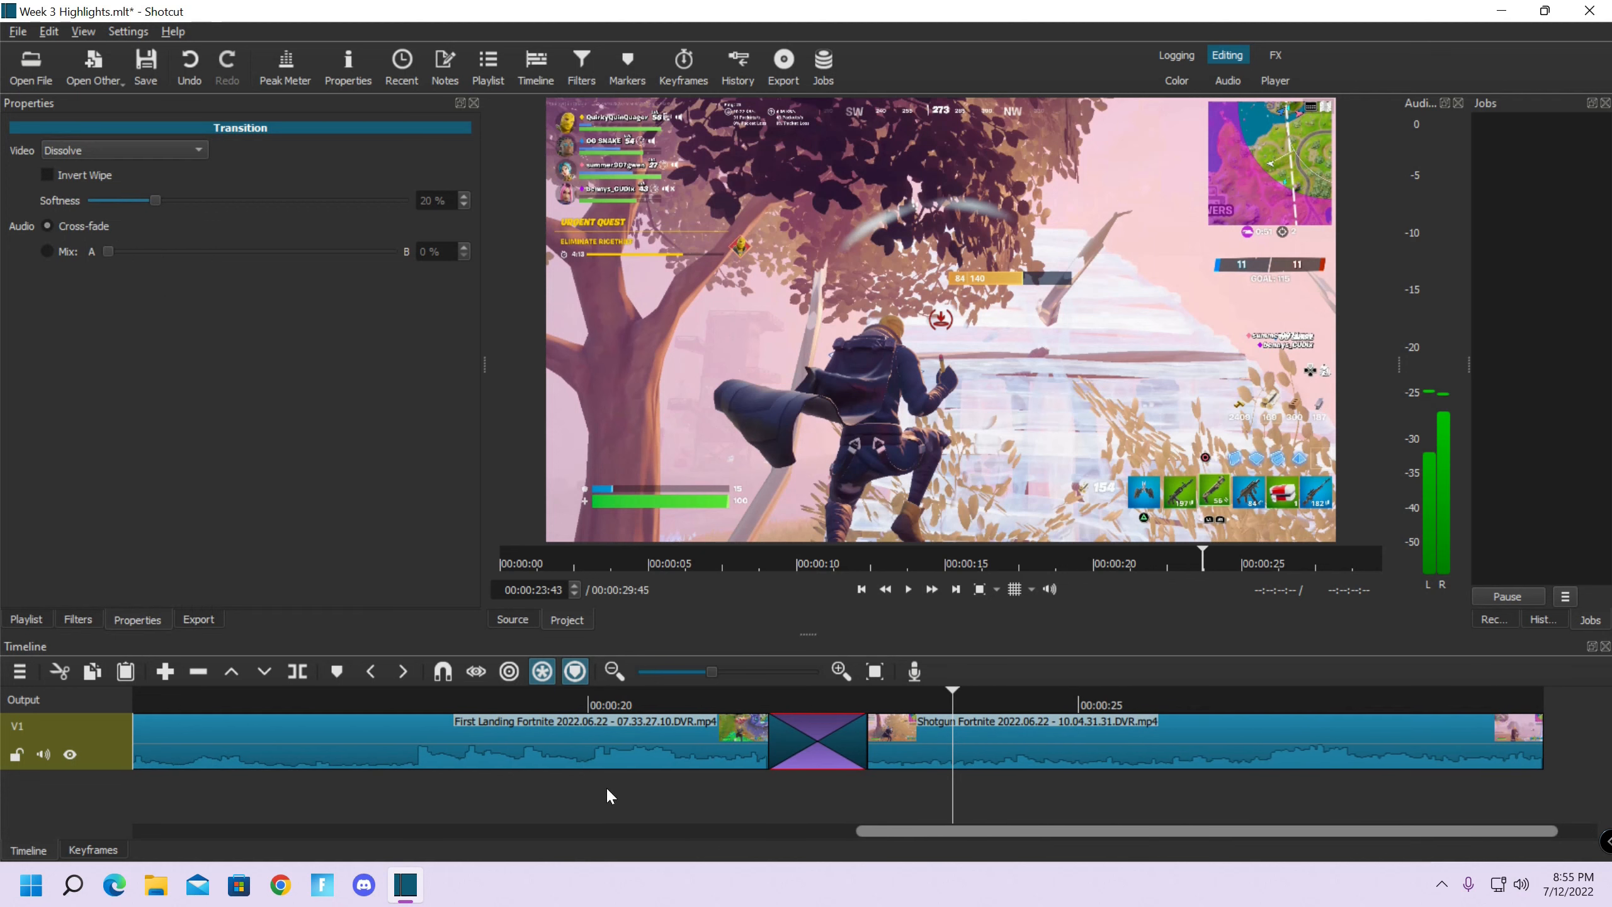
pyautogui.click(26, 619)
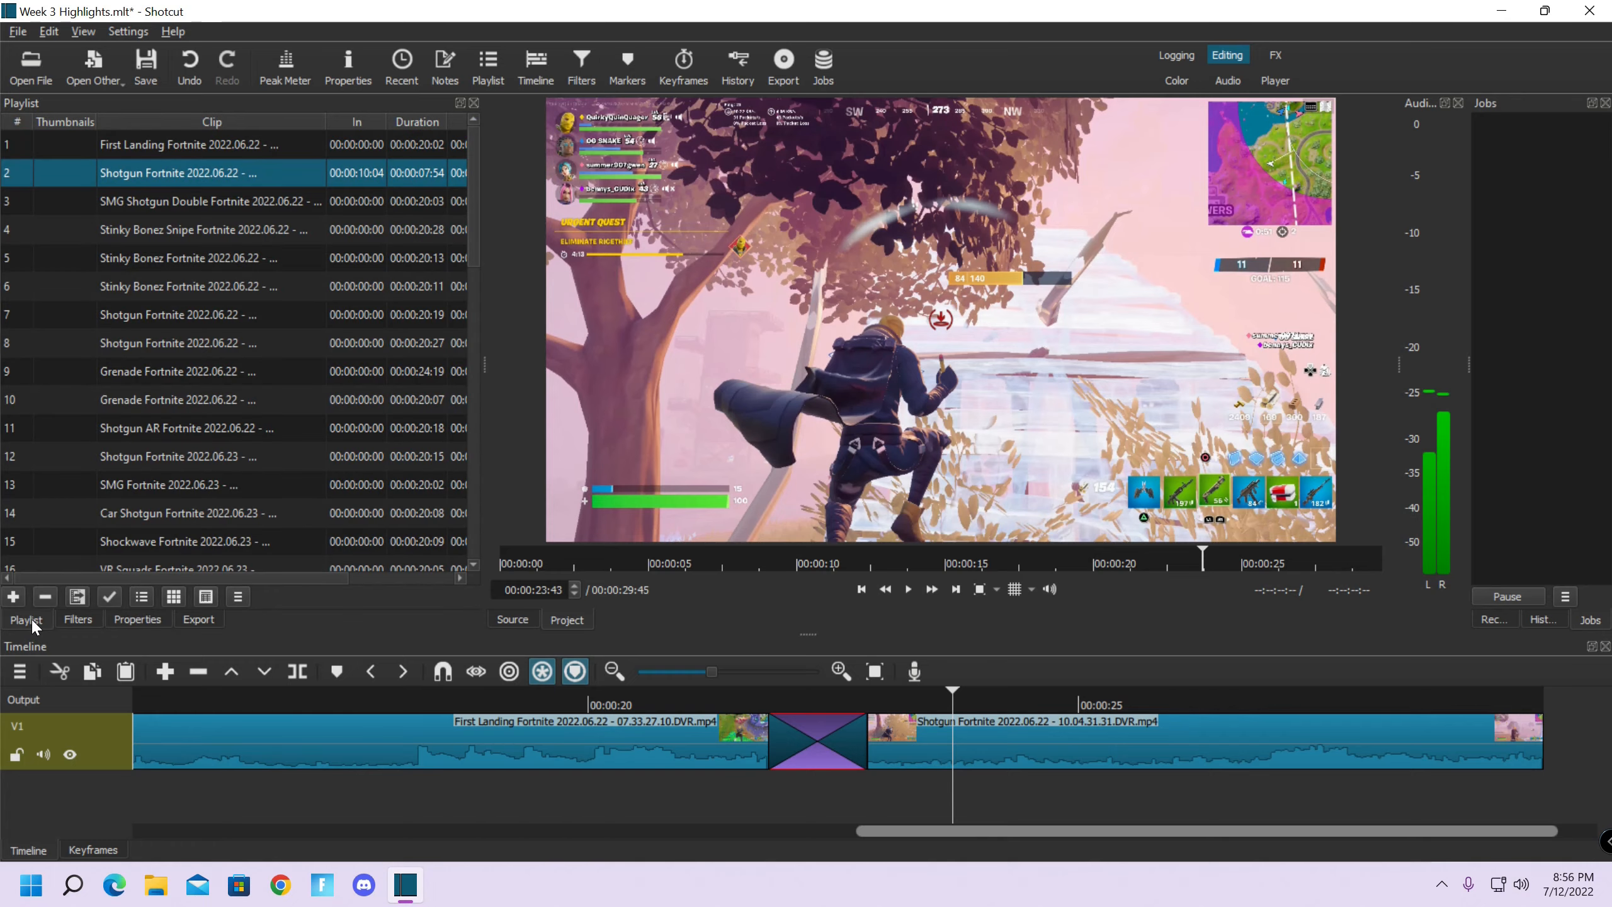
pyautogui.doubleClick(180, 203)
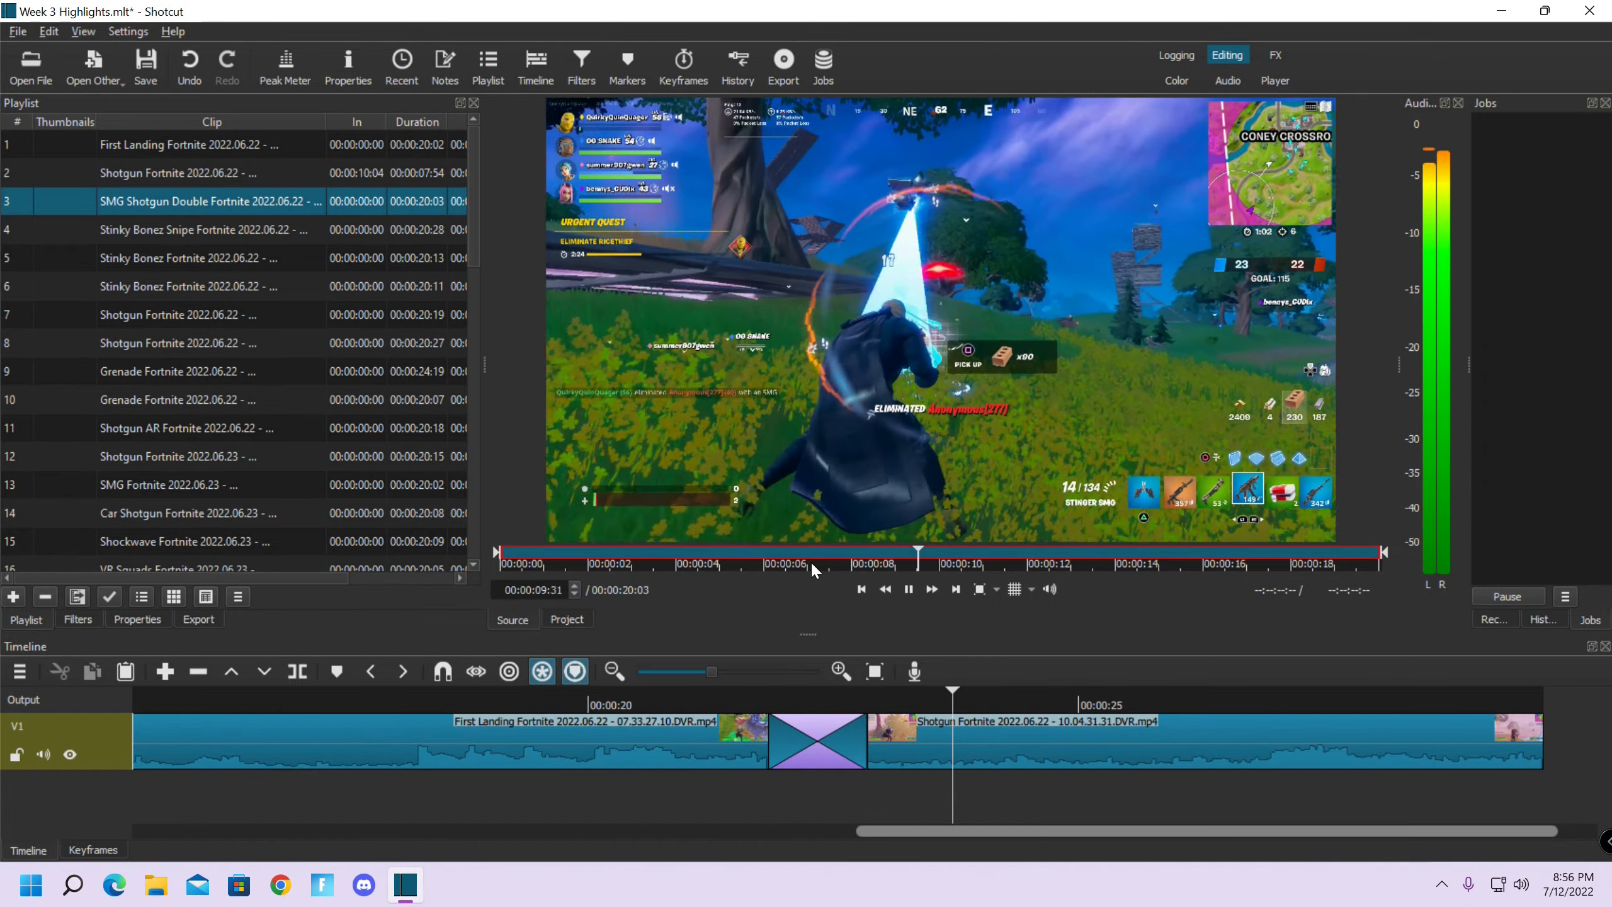
pyautogui.click(575, 594)
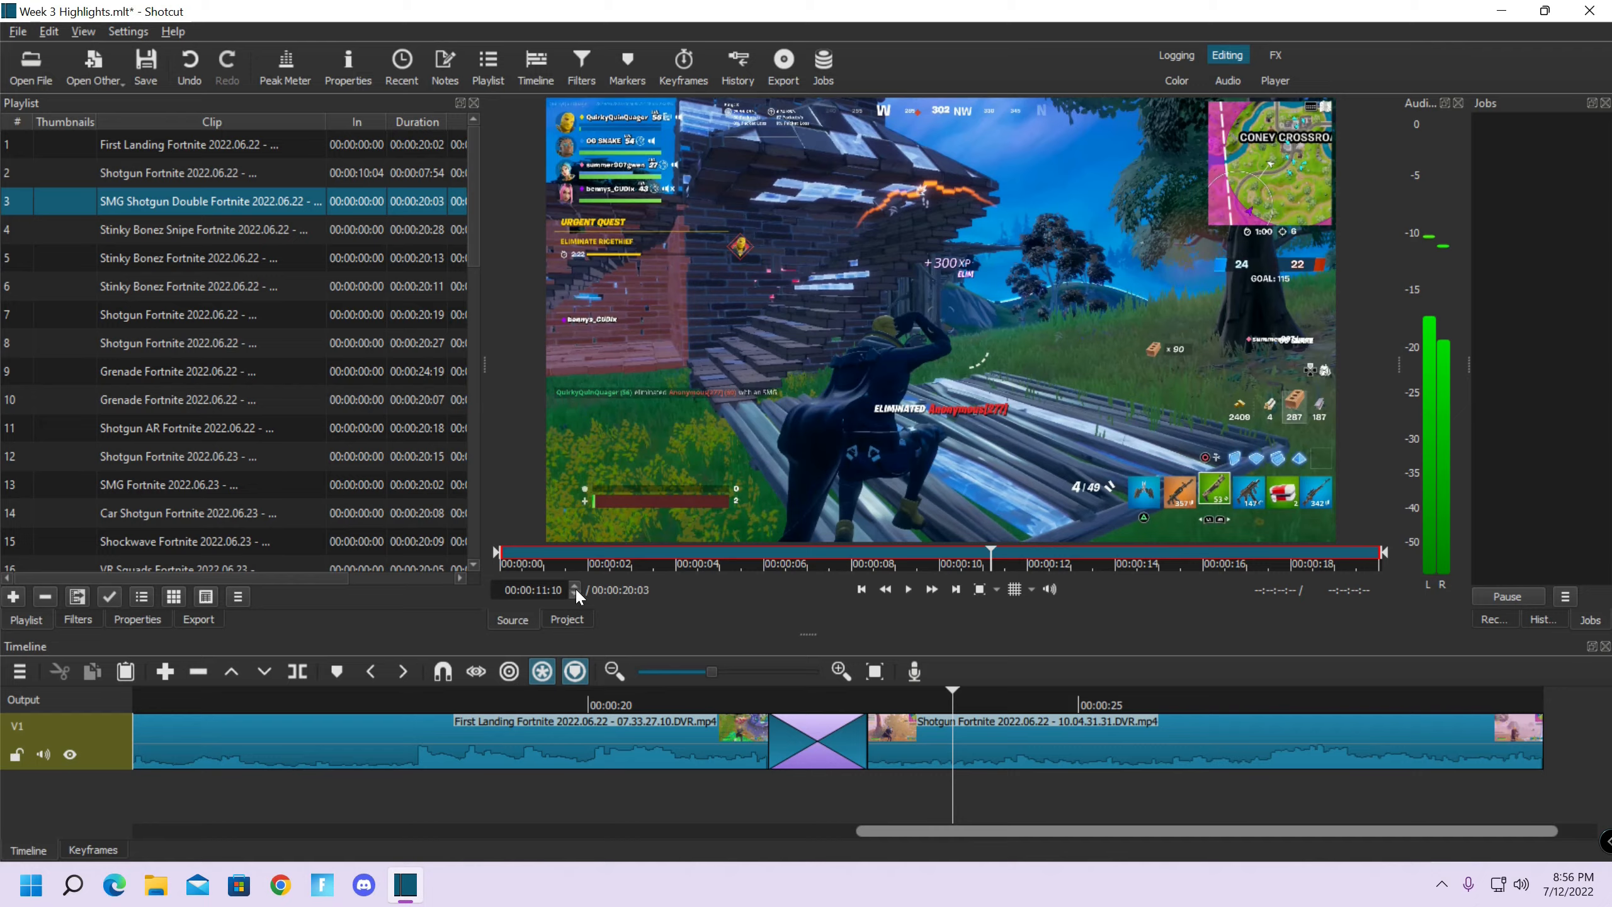
pyautogui.moveTo(496, 553)
pyautogui.mouseDown()
pyautogui.moveTo(773, 559)
pyautogui.moveTo(1120, 595)
pyautogui.moveTo(1422, 740)
pyautogui.moveTo(1406, 743)
pyautogui.moveTo(1476, 767)
pyautogui.moveTo(1485, 740)
pyautogui.moveTo(1374, 751)
pyautogui.mouseUp()
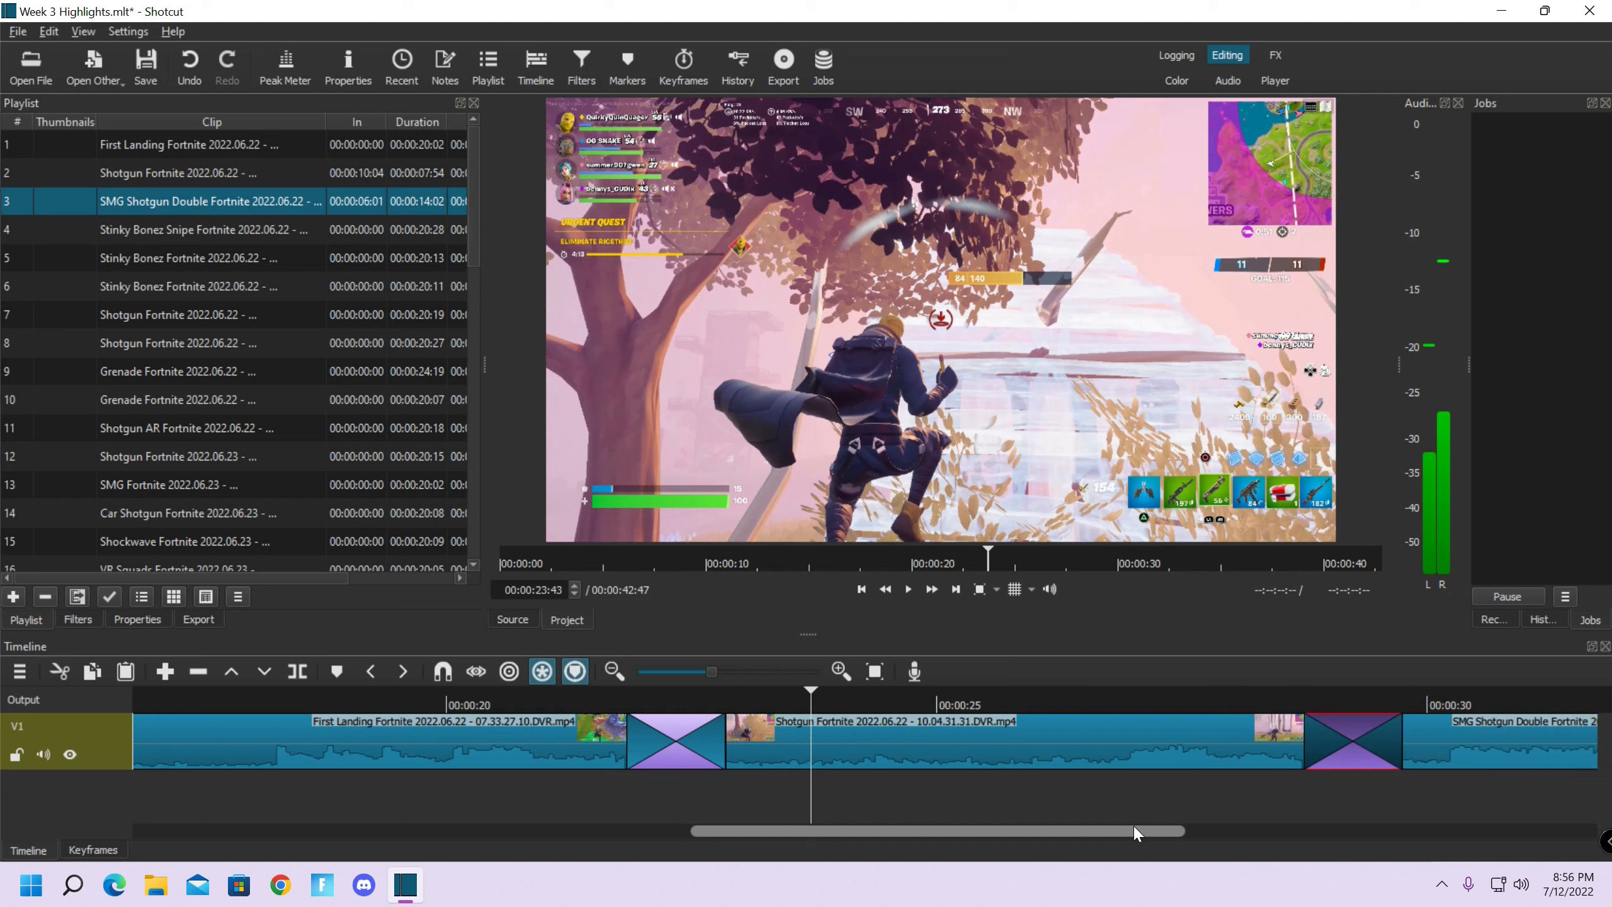
# Play the new transition and the SMG Shotgun Double clip on V1, and cut off the part of the clip after 00:00:40:29
pyautogui.moveTo(1134, 827); pyautogui.dragTo(1235, 827)
pyautogui.click(981, 696)
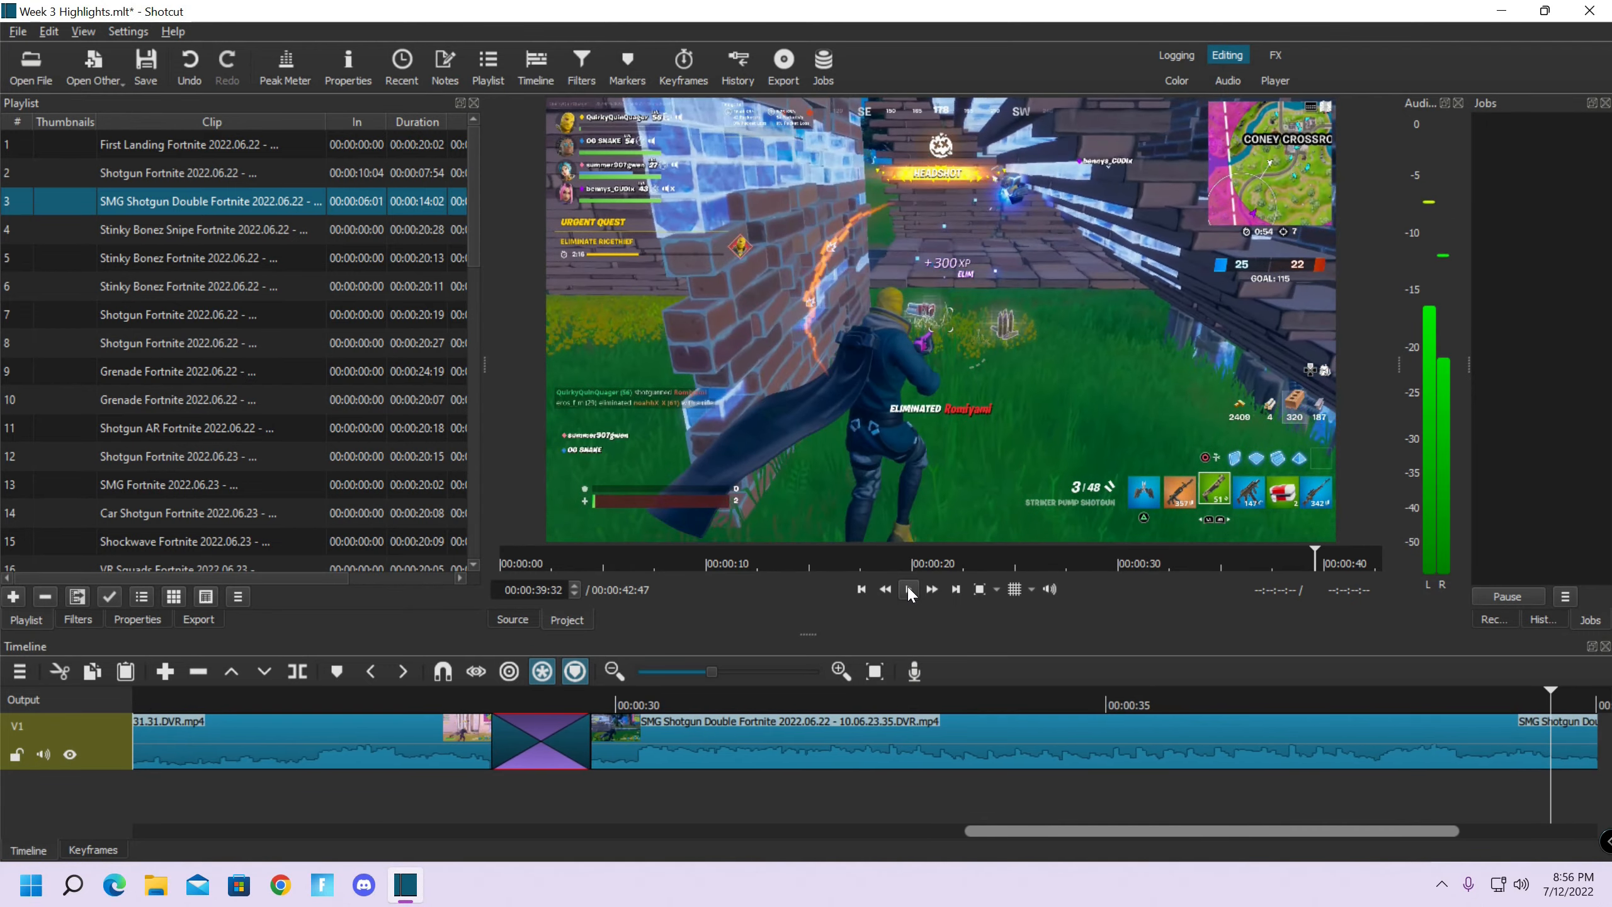
pyautogui.click(909, 590)
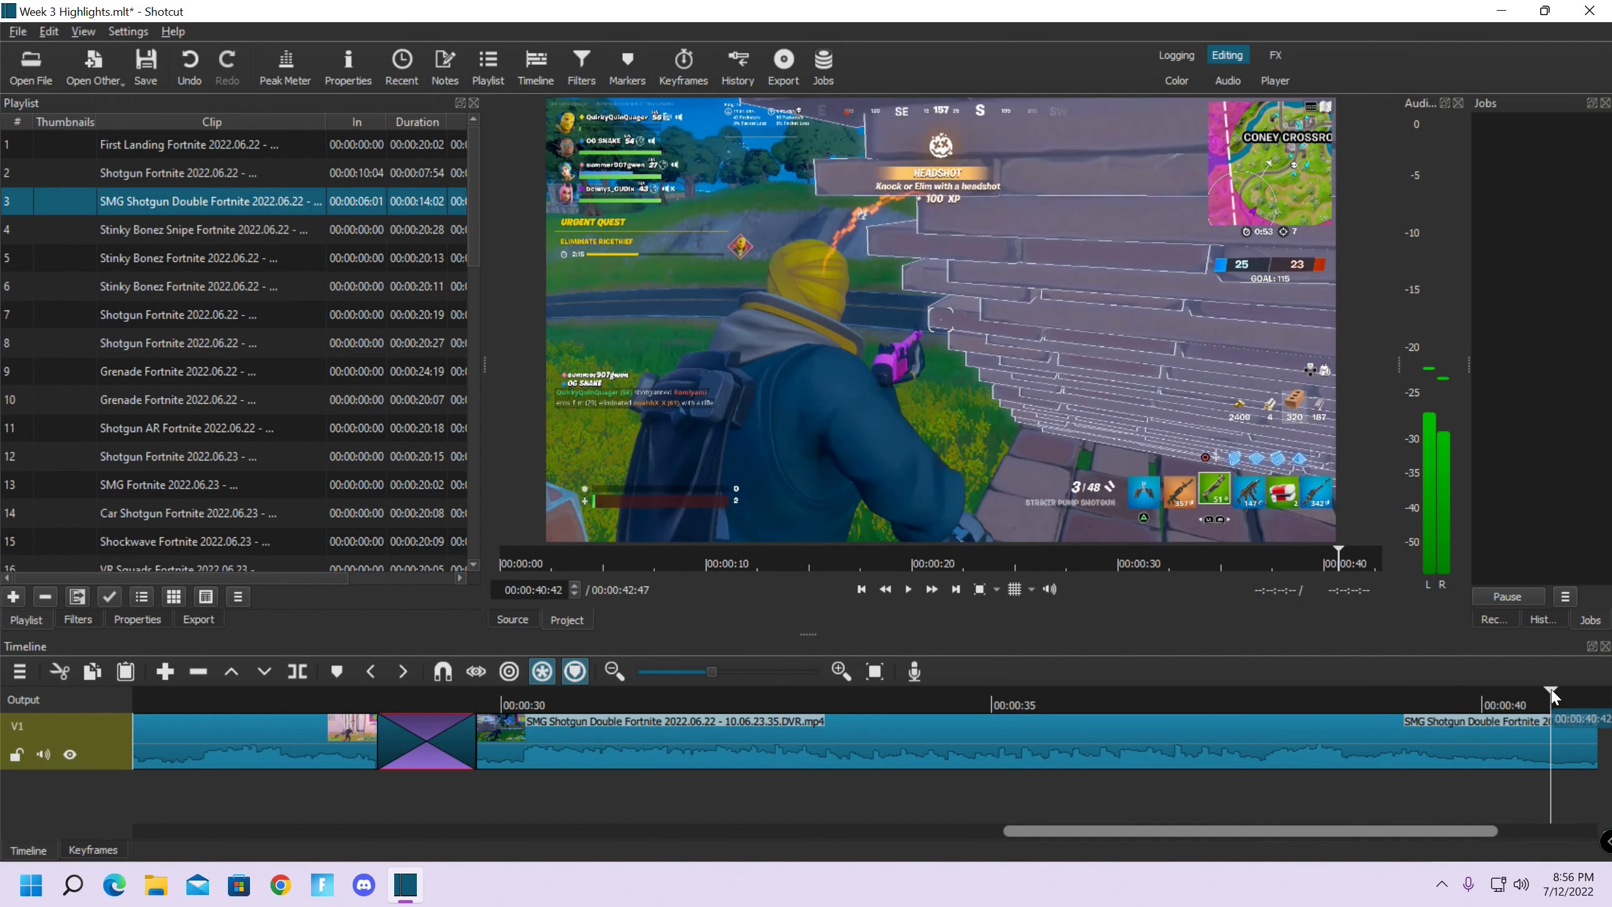
pyautogui.moveTo(1549, 693); pyautogui.dragTo(1532, 697)
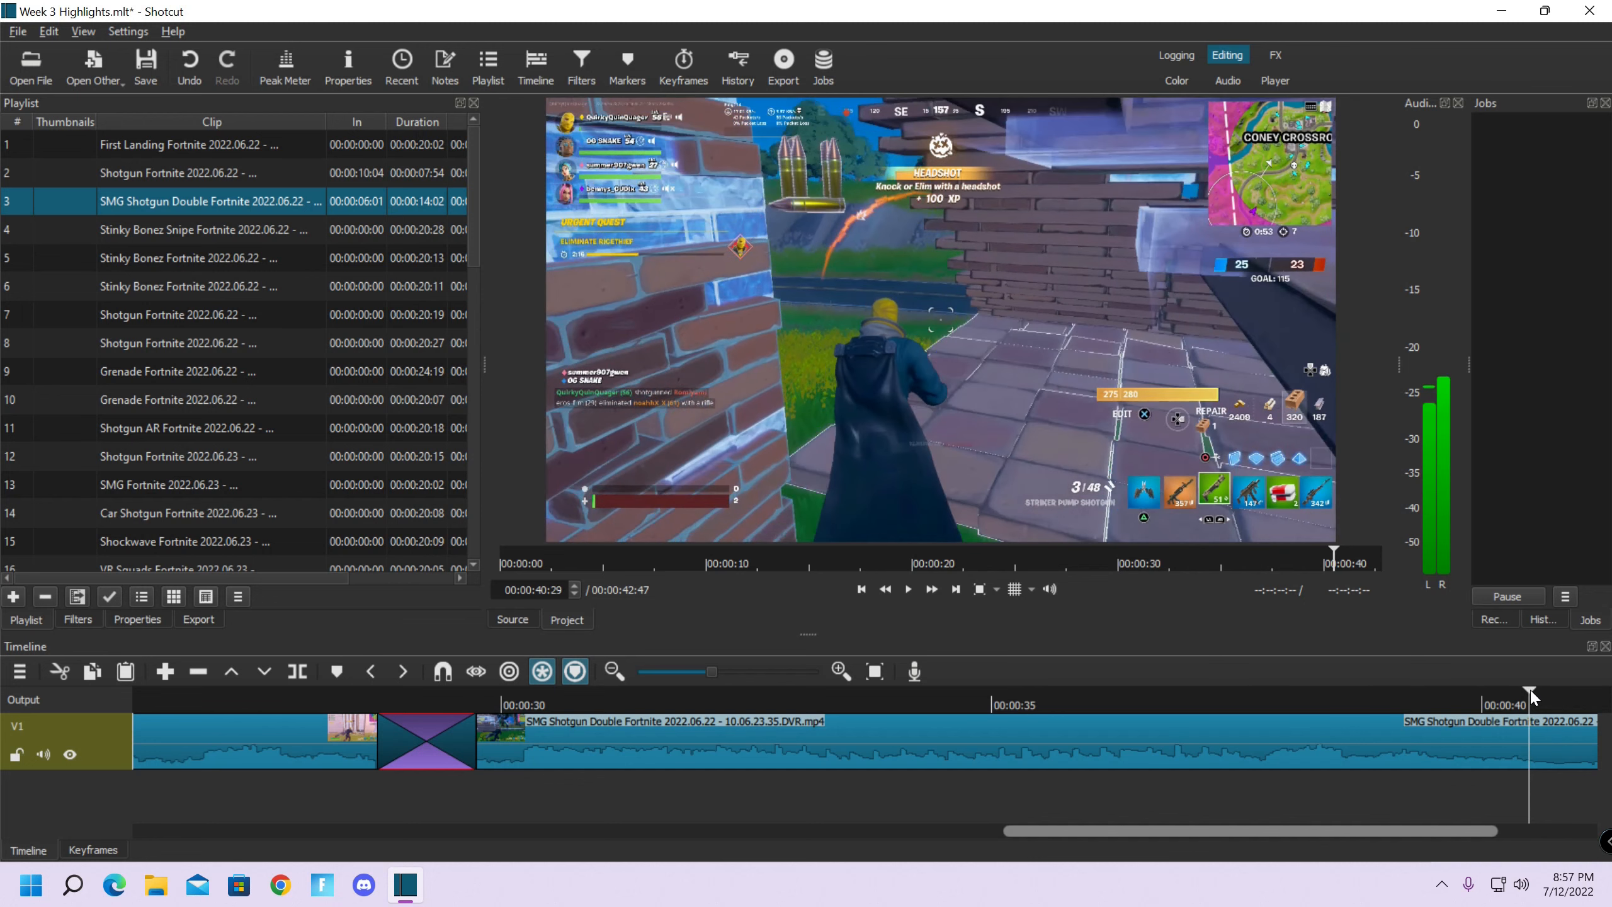
pyautogui.click(1564, 744)
pyautogui.rightClick(1564, 743)
pyautogui.click(1537, 752)
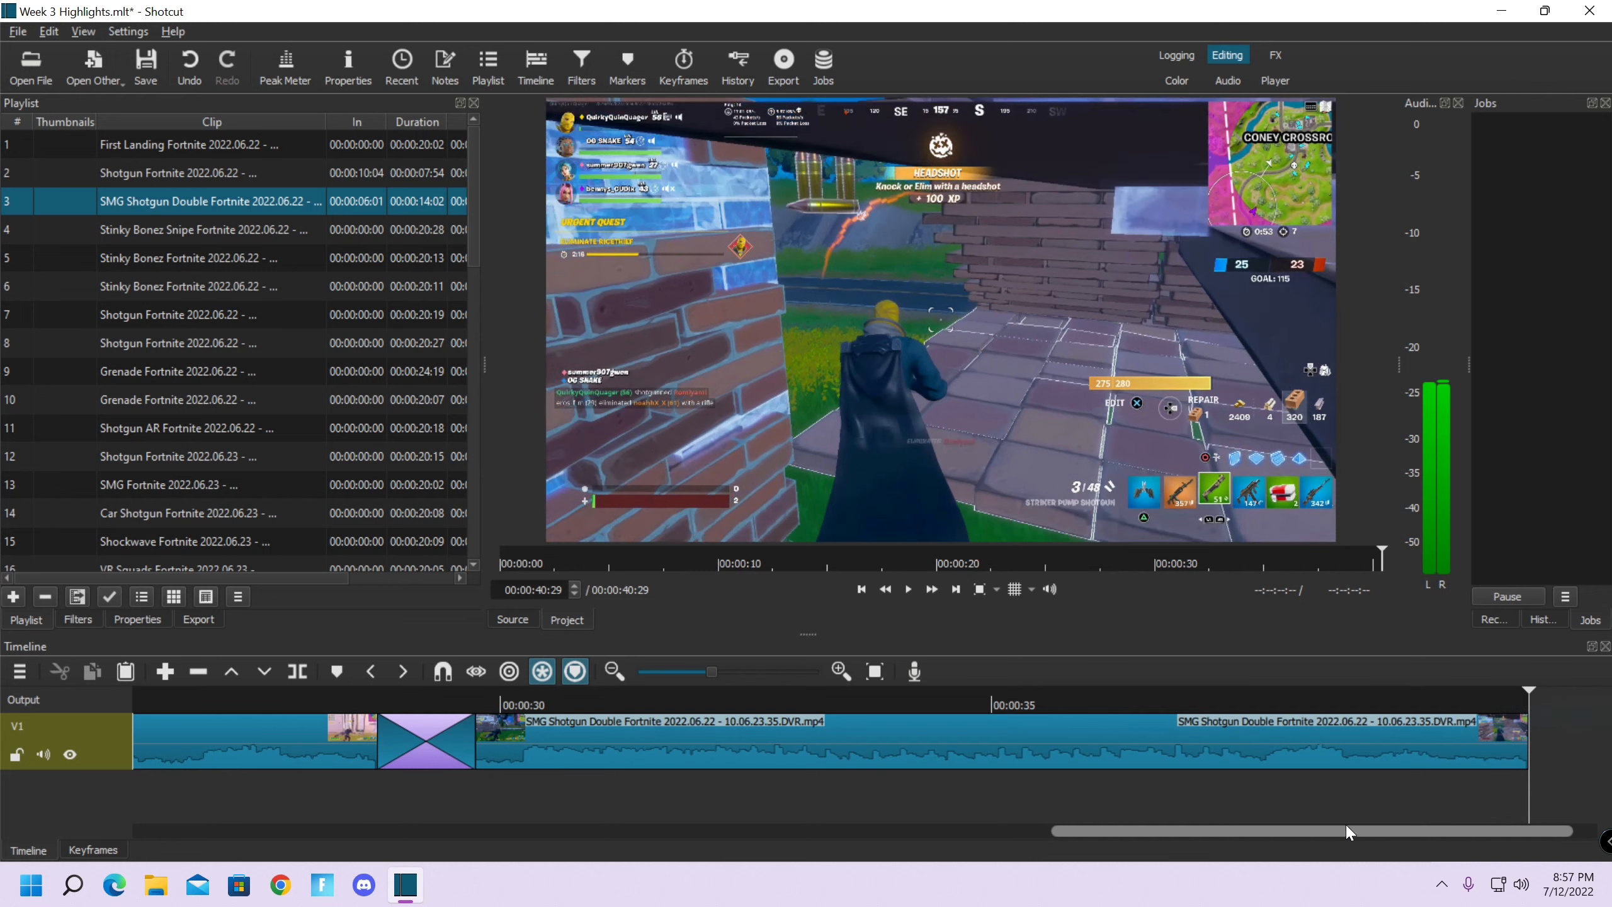
pyautogui.moveTo(1289, 832); pyautogui.dragTo(1338, 832)
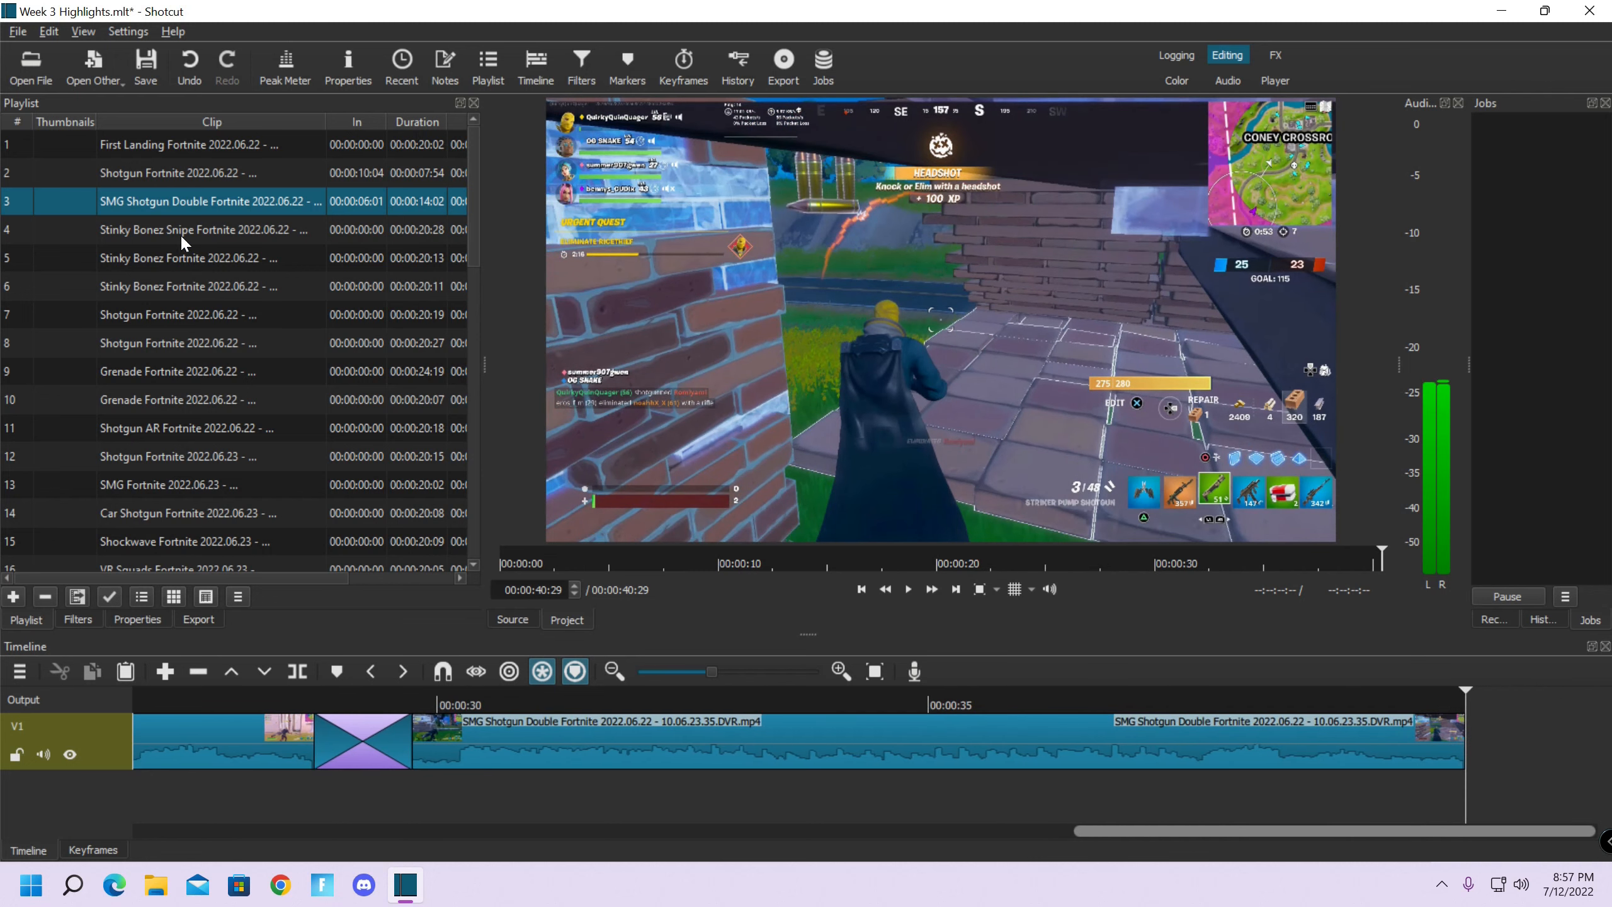